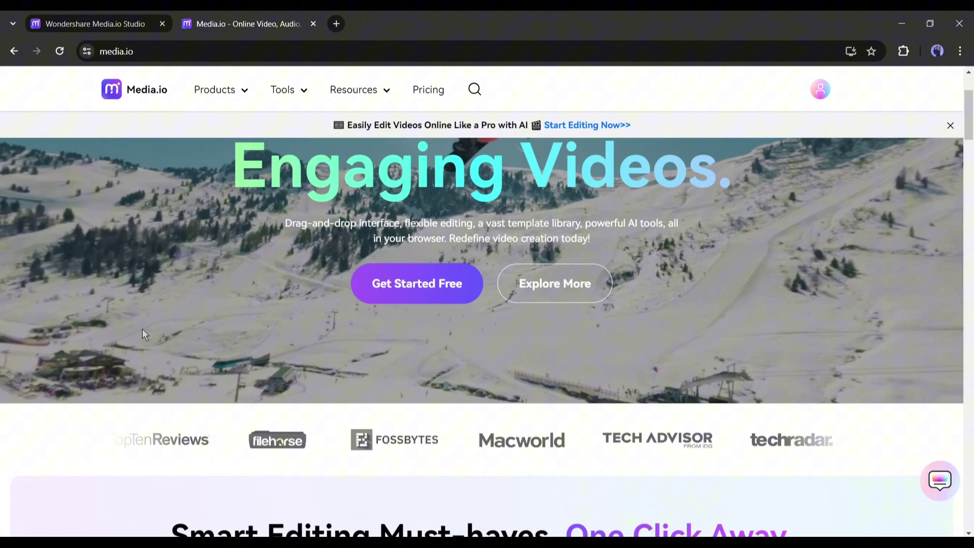
pyautogui.scroll(-1, 142, 330)
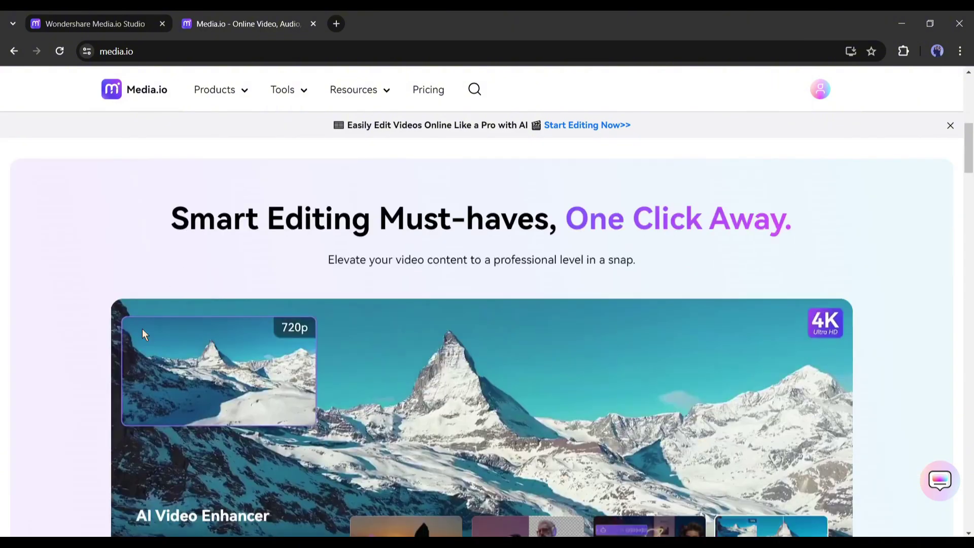
pyautogui.scroll(-1, 142, 329)
pyautogui.scroll(-2, 143, 329)
pyautogui.scroll(2, 143, 328)
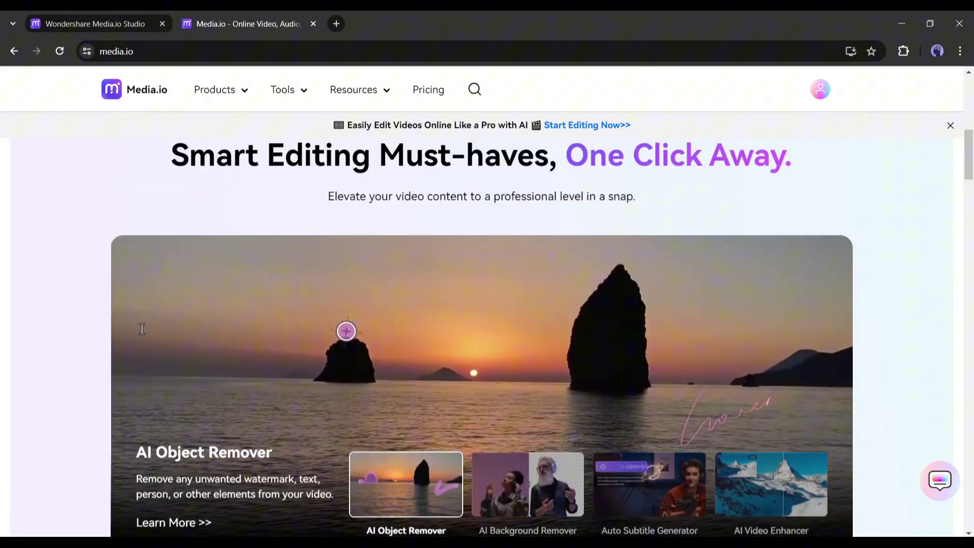
pyautogui.scroll(-1, 143, 333)
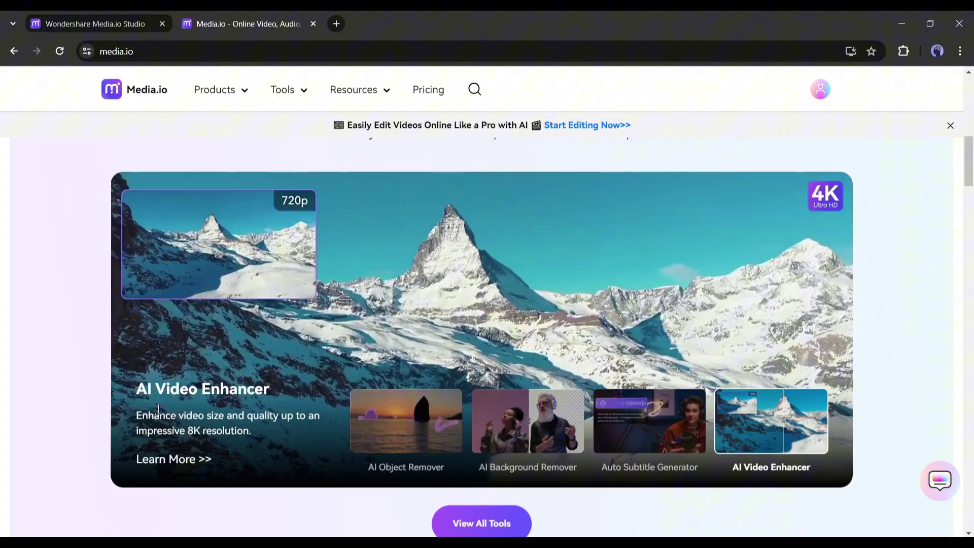
pyautogui.scroll(-5, 143, 330)
pyautogui.scroll(-2, 142, 329)
pyautogui.scroll(-3, 99, 396)
pyautogui.scroll(-5, 819, 446)
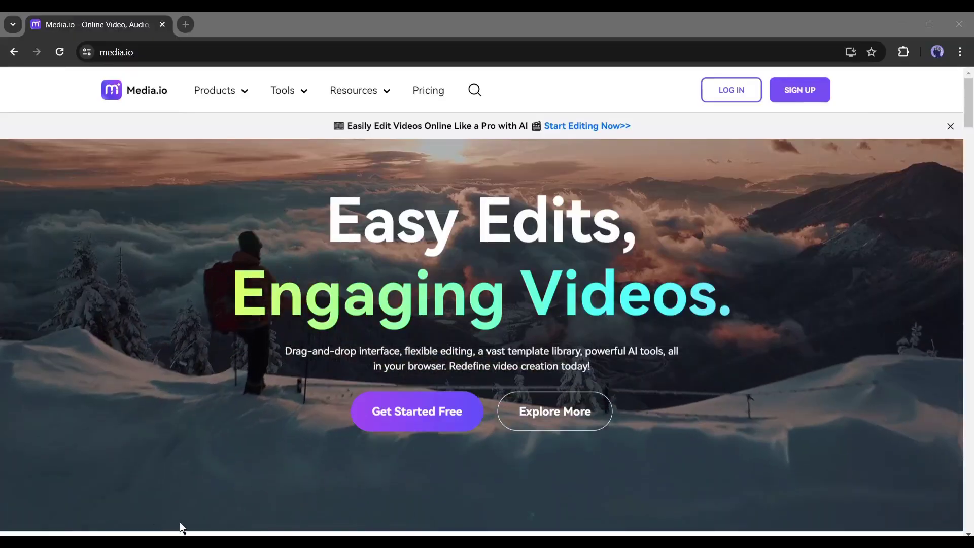
pyautogui.scroll(-3, 582, 276)
pyautogui.scroll(-6, 609, 304)
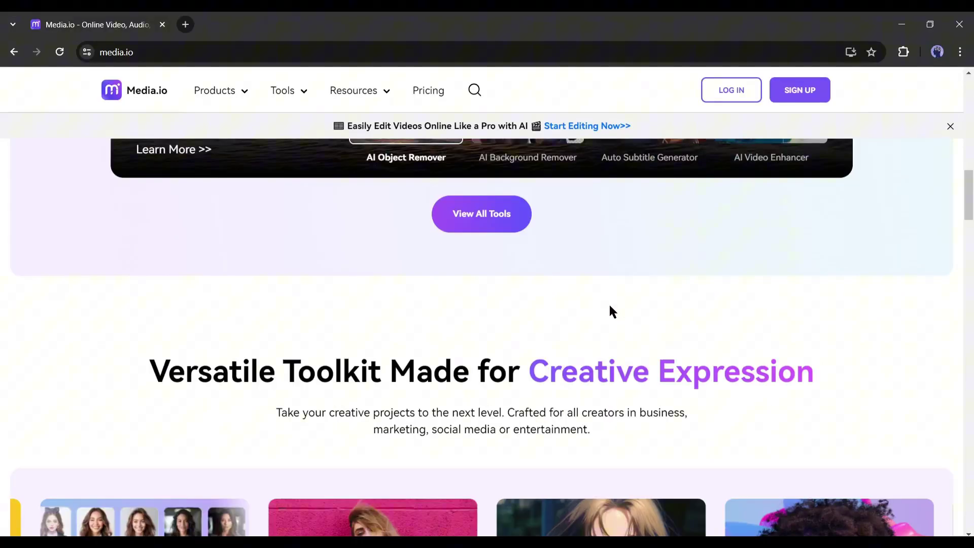
pyautogui.scroll(-4, 608, 304)
pyautogui.scroll(-2, 792, 317)
pyautogui.scroll(-4, 791, 312)
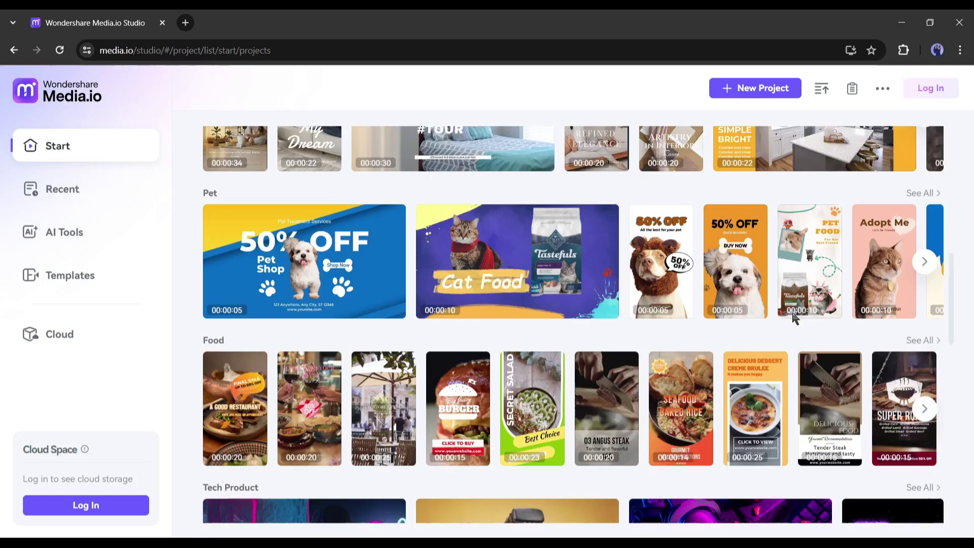
pyautogui.scroll(-2, 791, 310)
pyautogui.scroll(-4, 665, 348)
pyautogui.scroll(-3, 665, 348)
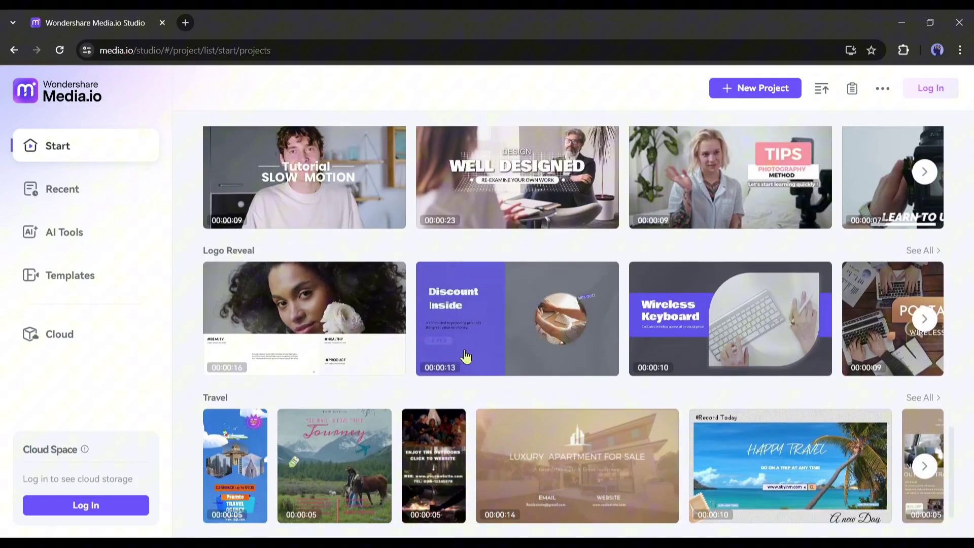
pyautogui.scroll(5, 479, 398)
pyautogui.scroll(-10, 472, 396)
pyautogui.scroll(5, 472, 396)
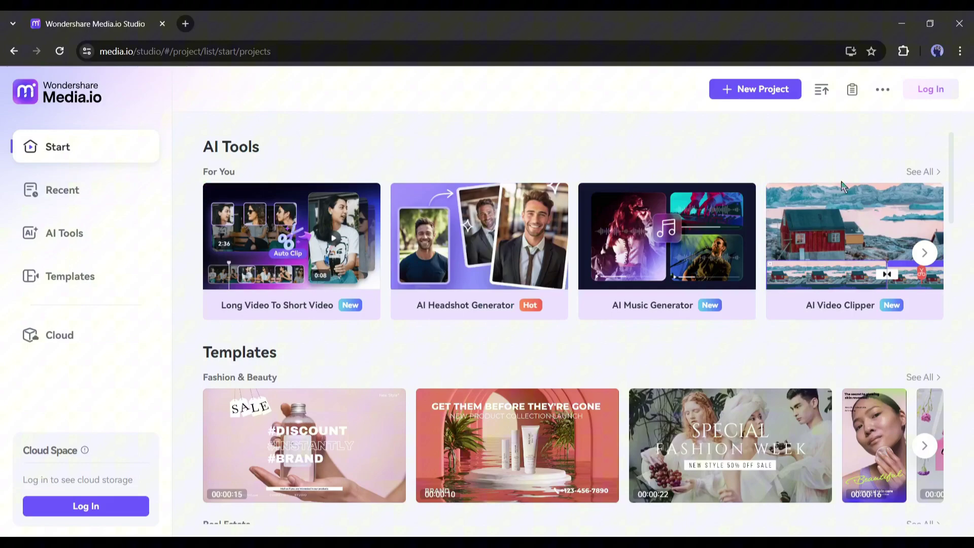
pyautogui.scroll(-2, 800, 304)
pyautogui.scroll(-4, 794, 318)
pyautogui.scroll(-2, 794, 318)
pyautogui.scroll(-4, 663, 348)
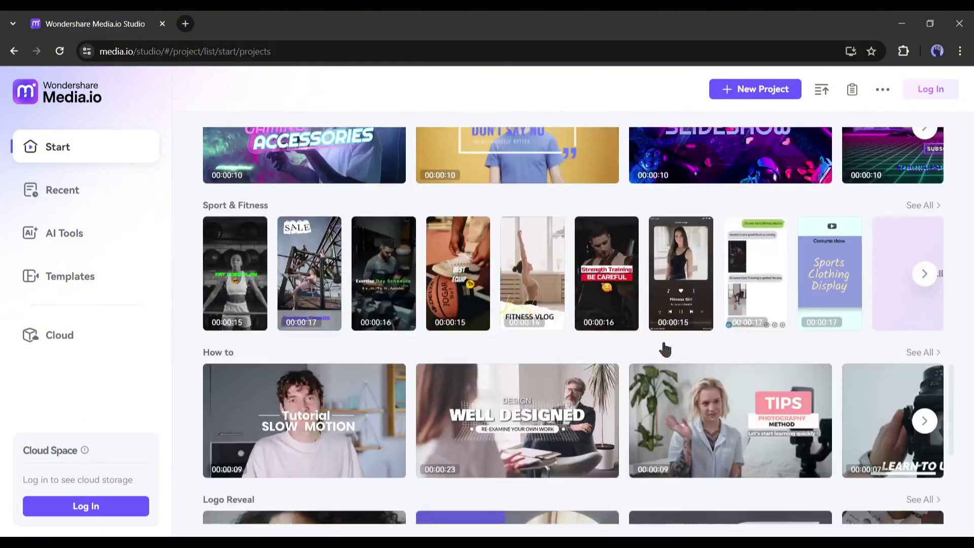
pyautogui.scroll(-3, 429, 338)
pyautogui.scroll(4, 465, 358)
pyautogui.scroll(4, 479, 398)
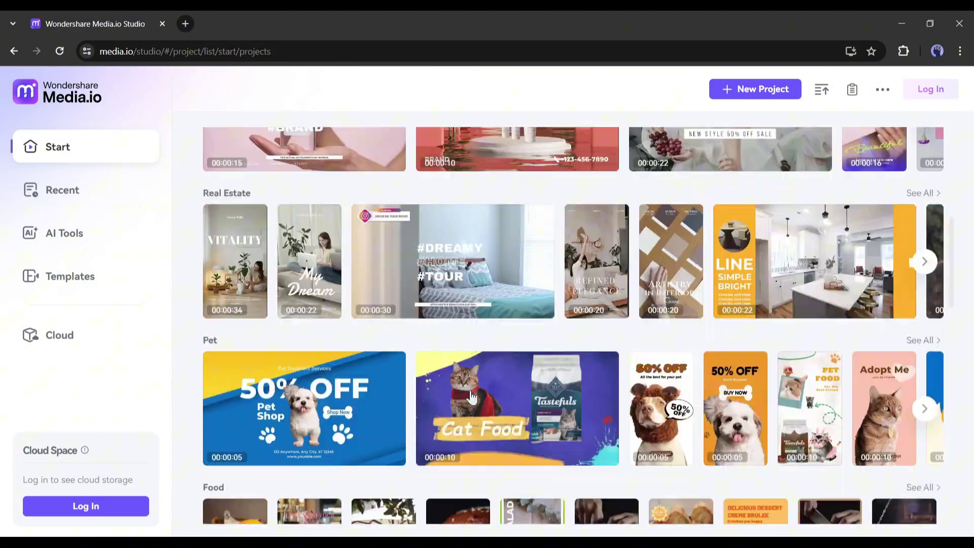
pyautogui.scroll(5, 487, 365)
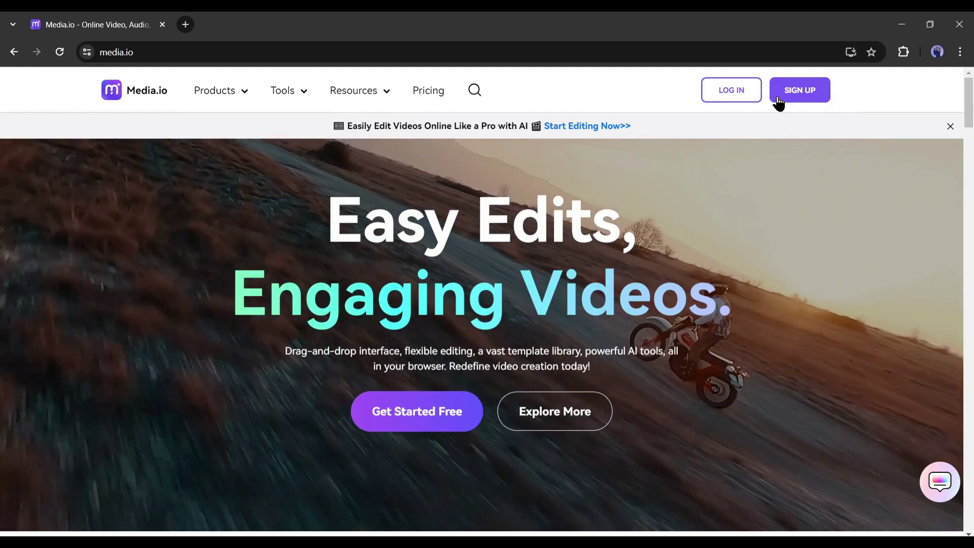
# - Sign in, open Media.io Studio, and scroll the AI Tools carousel to show more tools
pyautogui.click(778, 95)
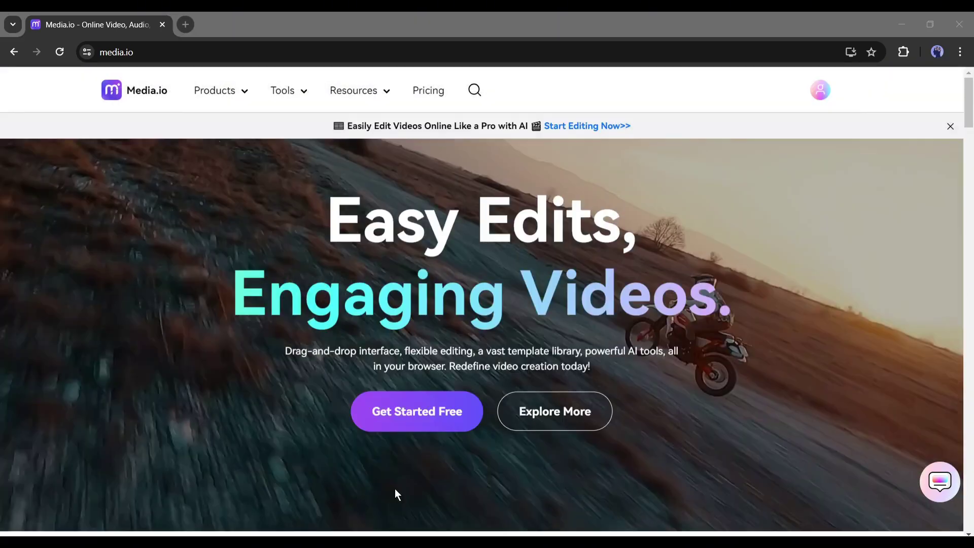
pyautogui.click(459, 422)
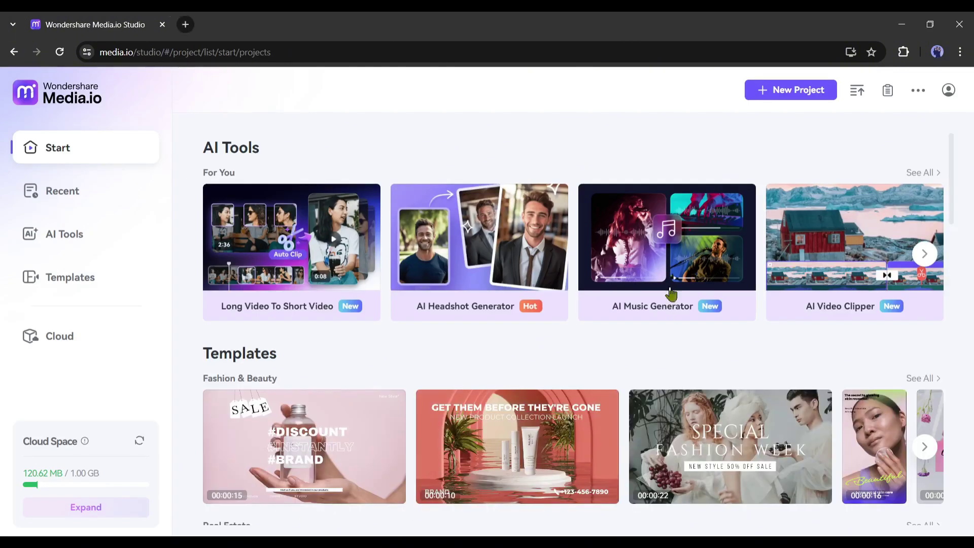
pyautogui.scroll(-4, 417, 389)
pyautogui.scroll(-4, 477, 376)
pyautogui.scroll(-3, 502, 362)
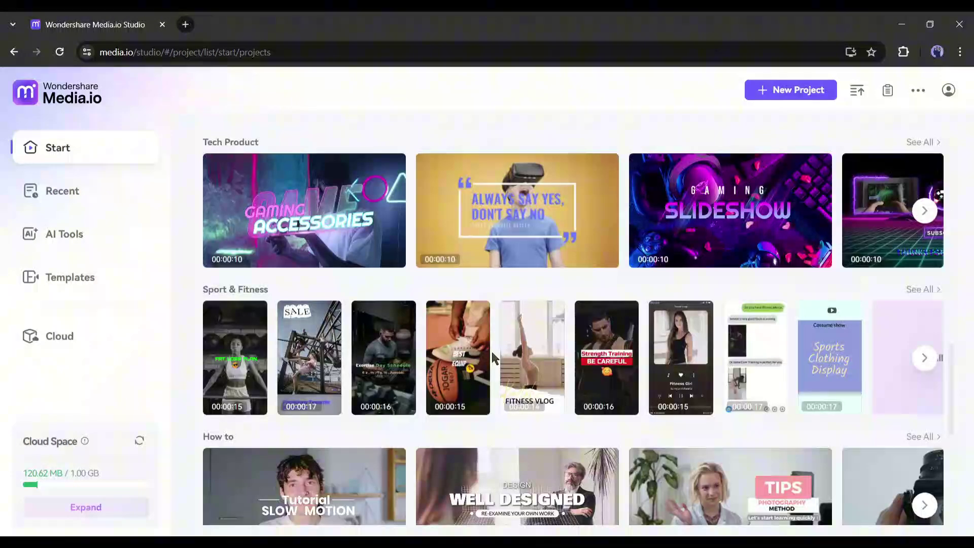
pyautogui.scroll(-3, 533, 347)
pyautogui.scroll(5, 579, 328)
pyautogui.scroll(6, 655, 301)
pyautogui.scroll(2, 716, 278)
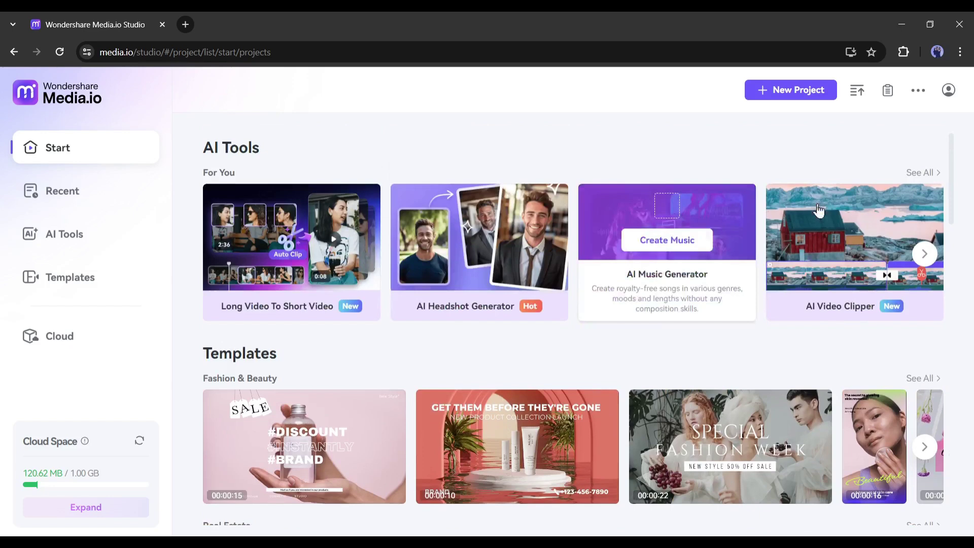
pyautogui.click(924, 255)
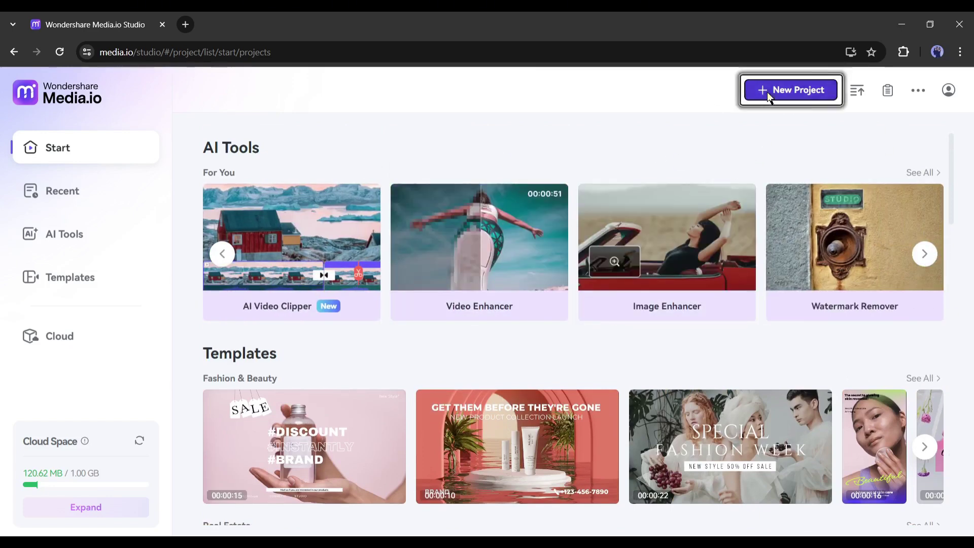
# - Create a new untitled project with the 16:9 widescreen aspect ratio
pyautogui.click(768, 92)
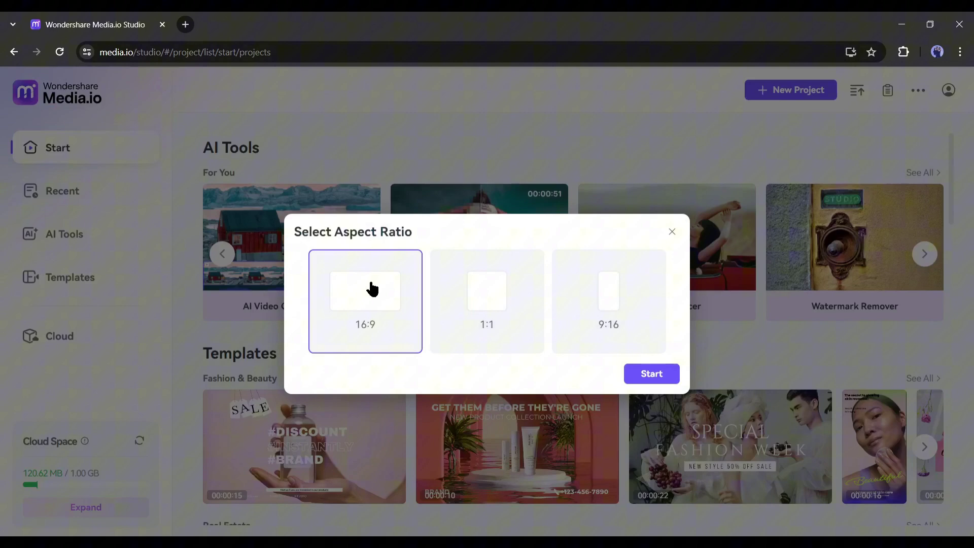
pyautogui.click(667, 375)
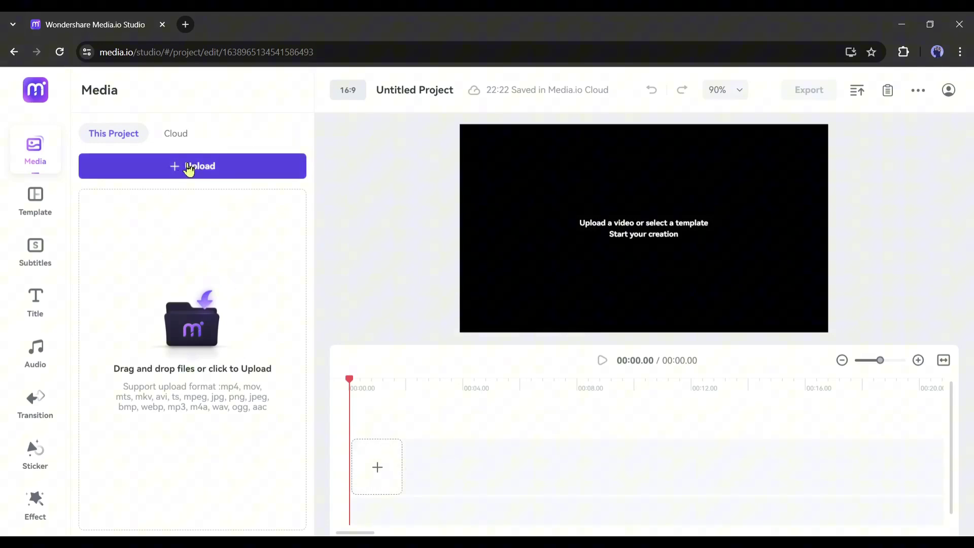
pyautogui.click(32, 203)
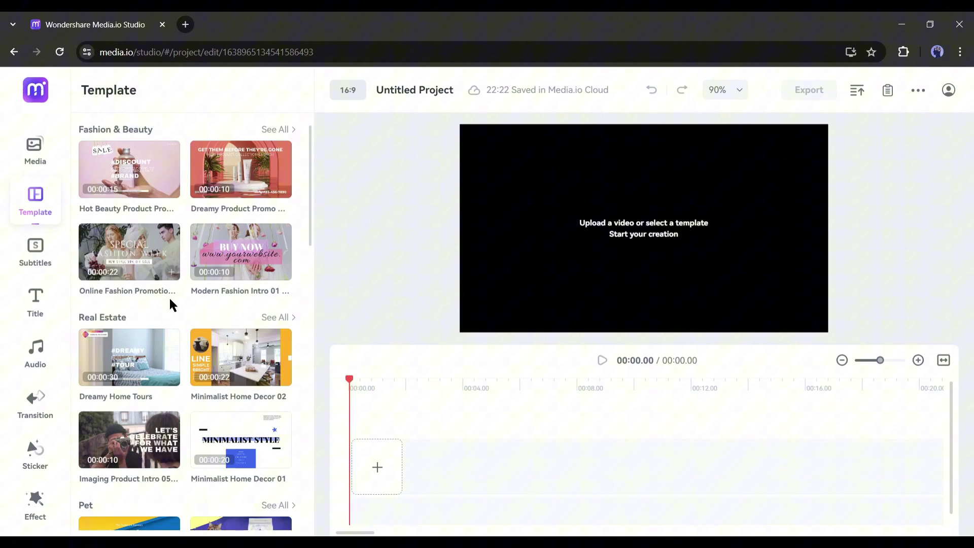
pyautogui.scroll(-3, 171, 304)
pyautogui.scroll(-3, 170, 331)
pyautogui.scroll(-1, 139, 342)
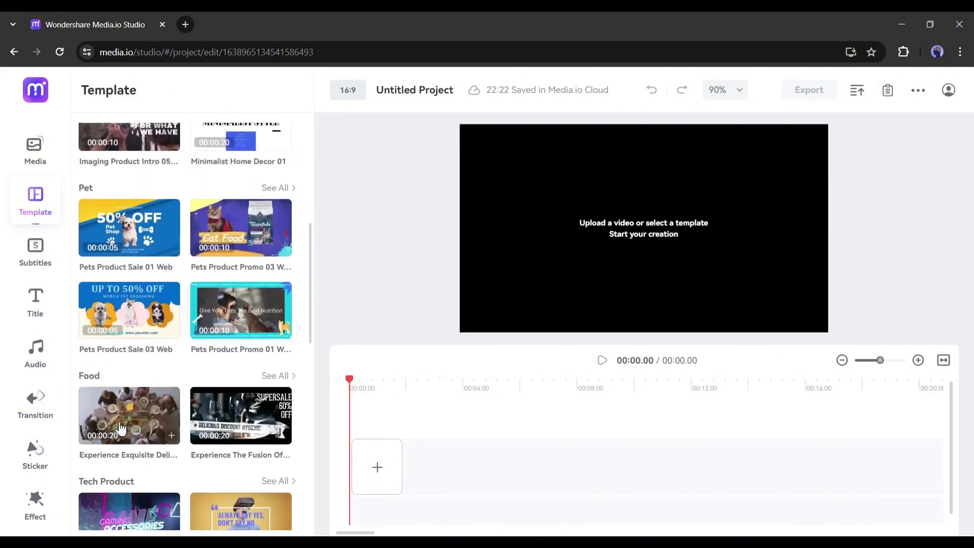
pyautogui.click(123, 423)
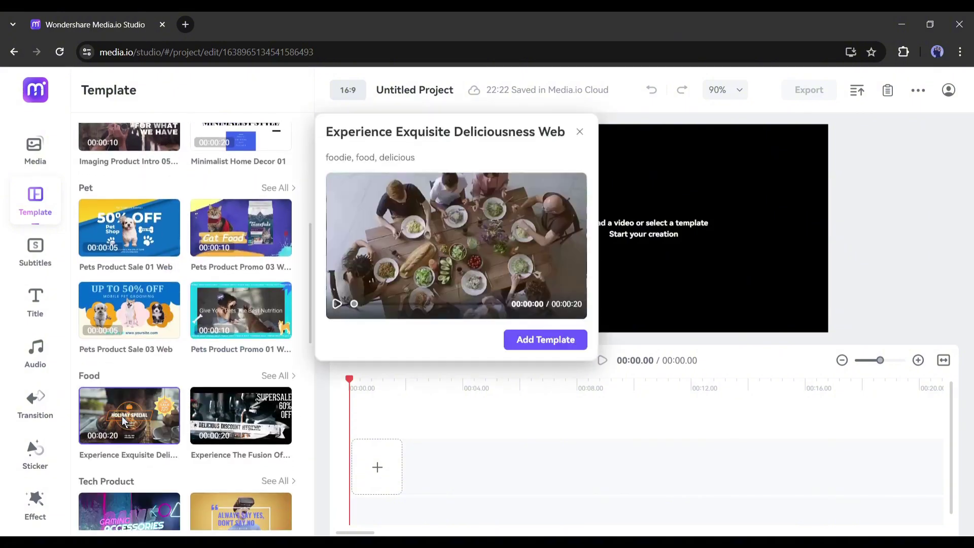
pyautogui.click(521, 343)
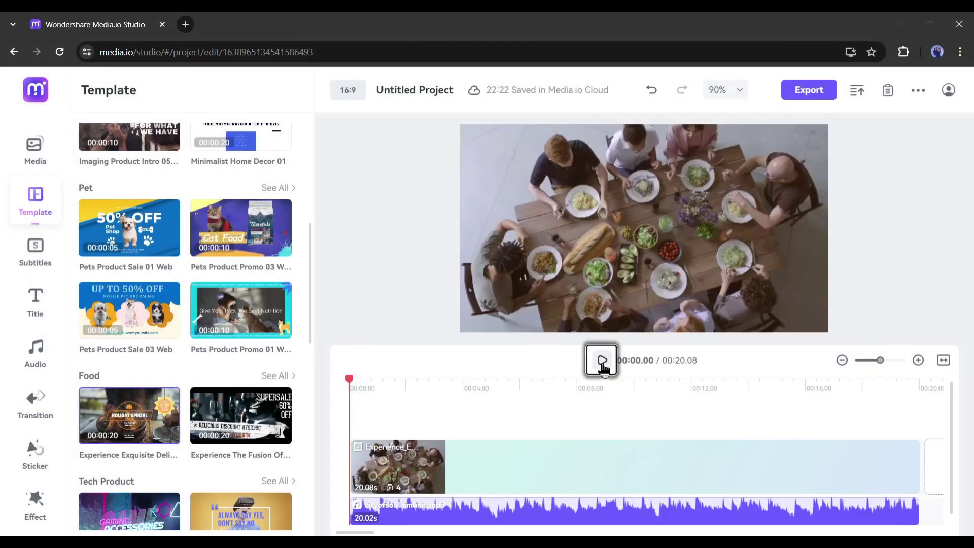
pyautogui.click(602, 362)
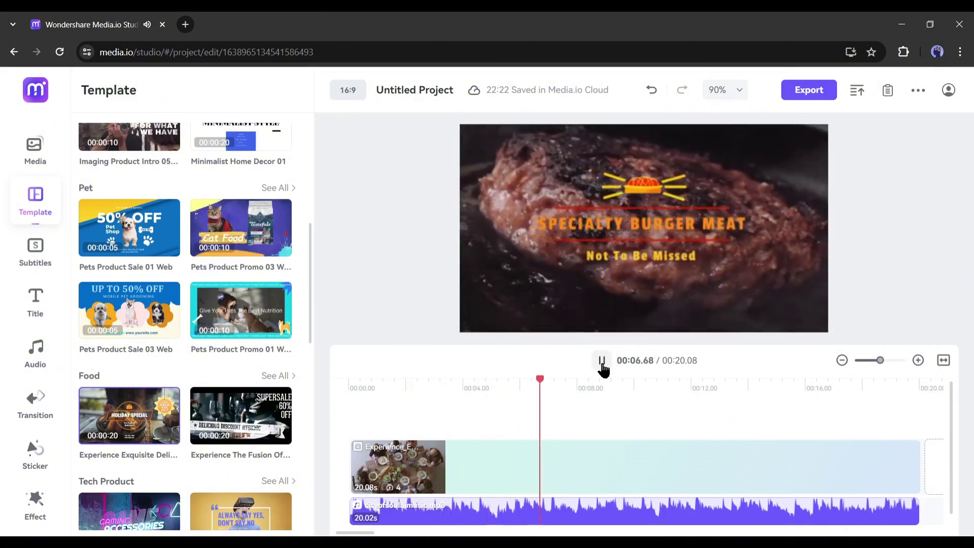
pyautogui.click(602, 364)
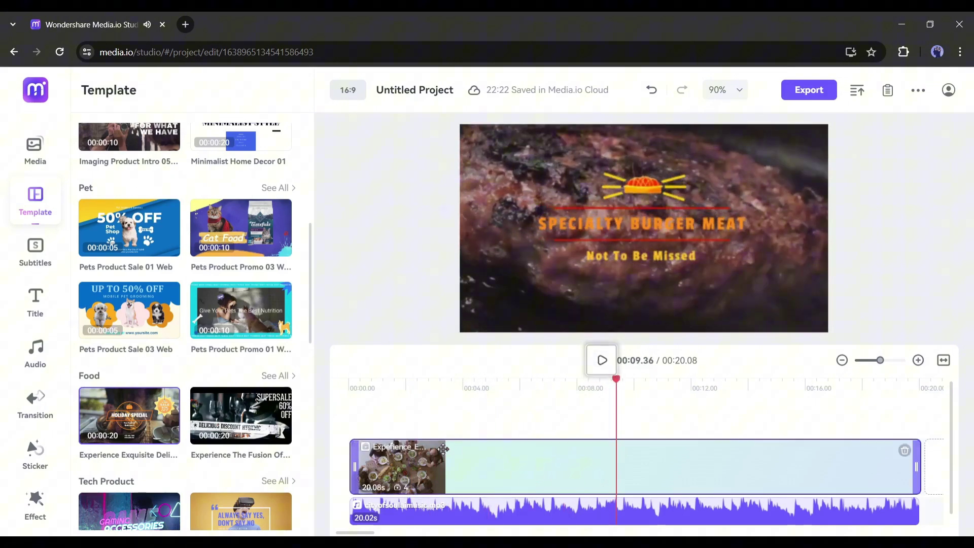
pyautogui.click(649, 91)
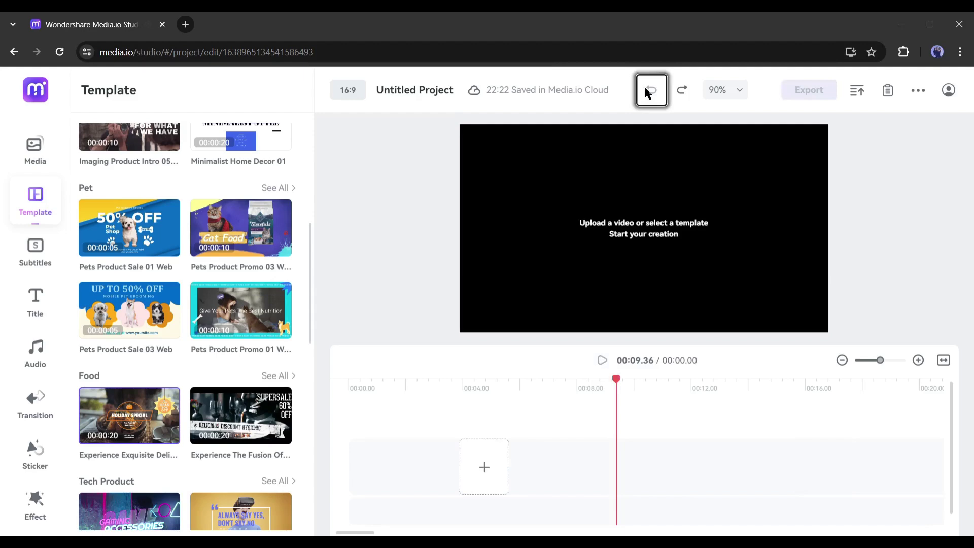
# - Upload all seven selected city clips and the 5-tallest-building MP3 to the project's Media panel
pyautogui.click(35, 152)
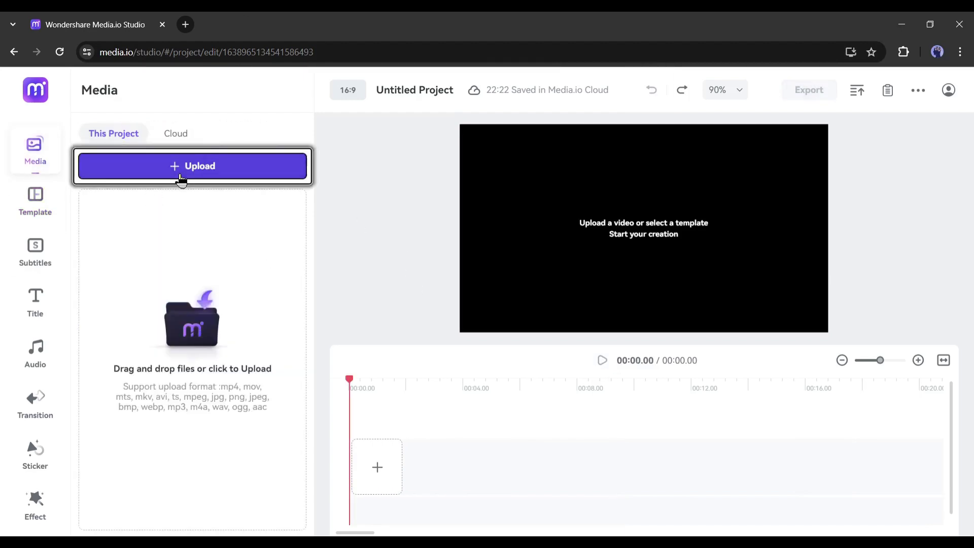
pyautogui.click(180, 169)
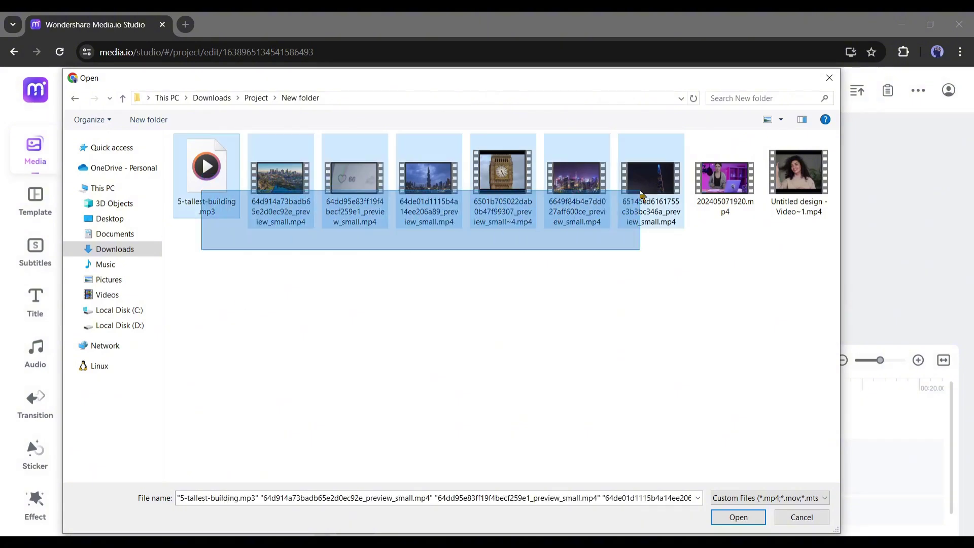
pyautogui.moveTo(213, 186); pyautogui.dragTo(647, 187)
pyautogui.click(738, 517)
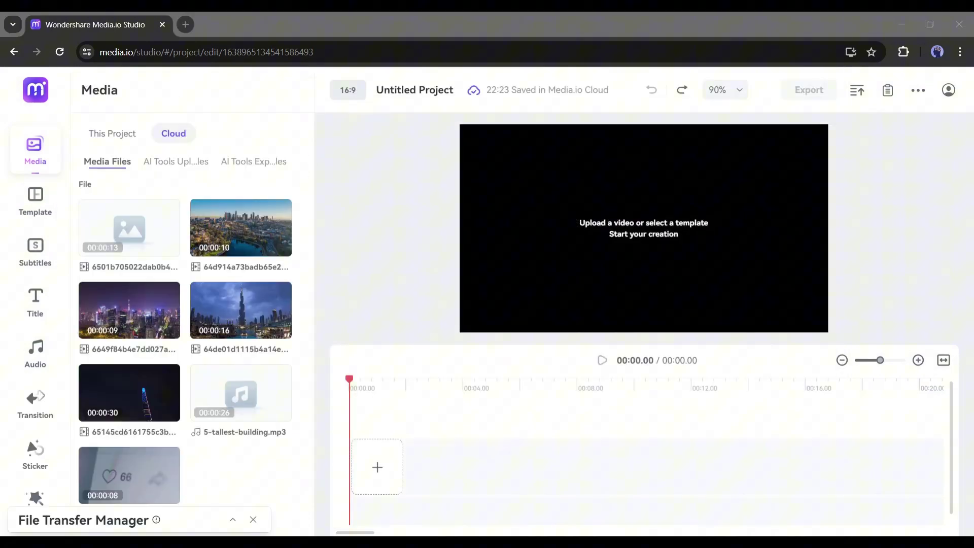
# - Place the building soundtrack, first city clip, night tower and cloud-top tower clips on the timeline
pyautogui.moveTo(240, 393)
pyautogui.mouseDown()
pyautogui.moveTo(410, 466)
pyautogui.moveTo(437, 467)
pyautogui.mouseUp()
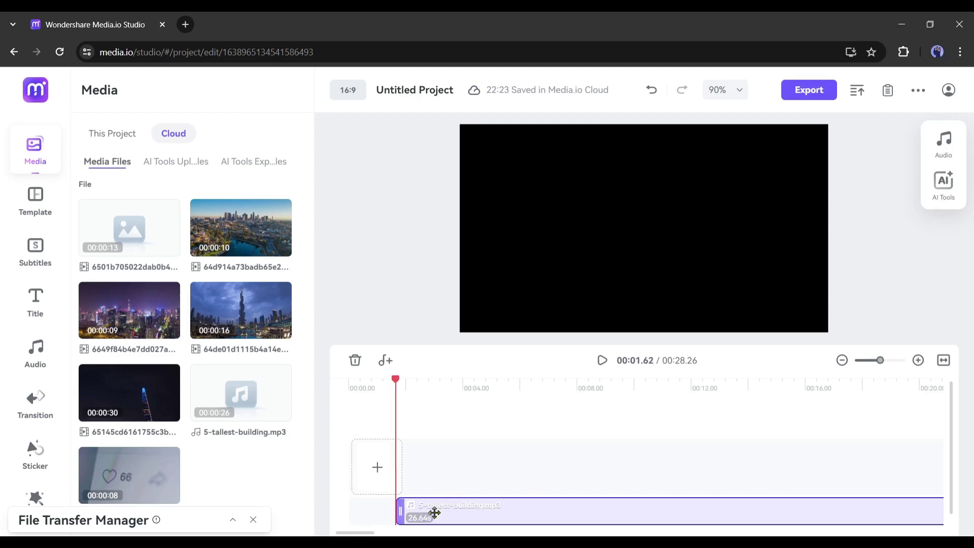
pyautogui.click(365, 383)
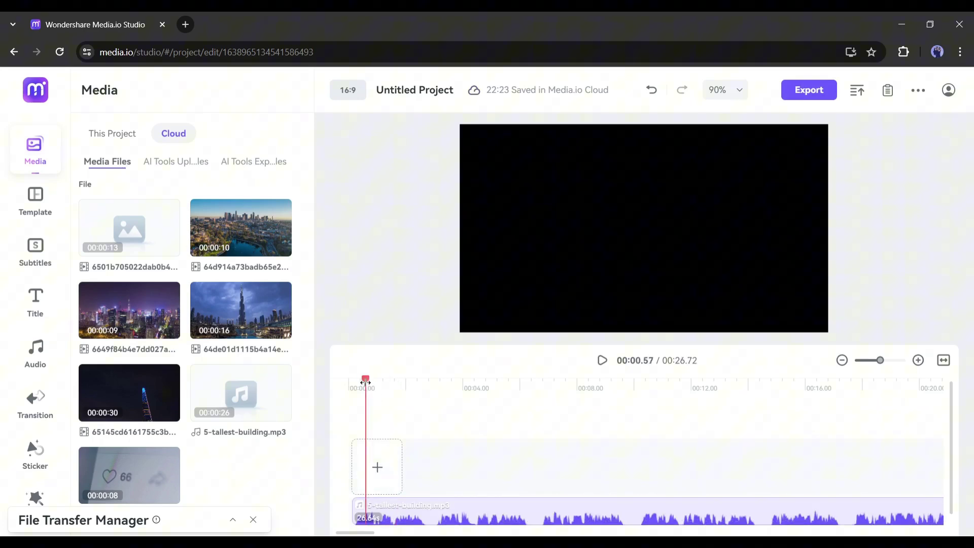
pyautogui.moveTo(245, 253); pyautogui.dragTo(385, 457)
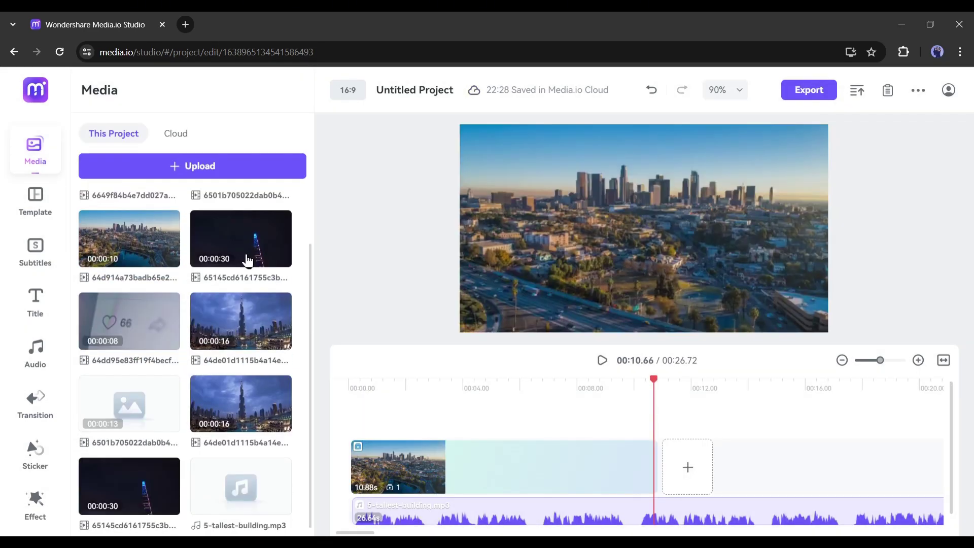
pyautogui.moveTo(247, 257); pyautogui.dragTo(512, 456)
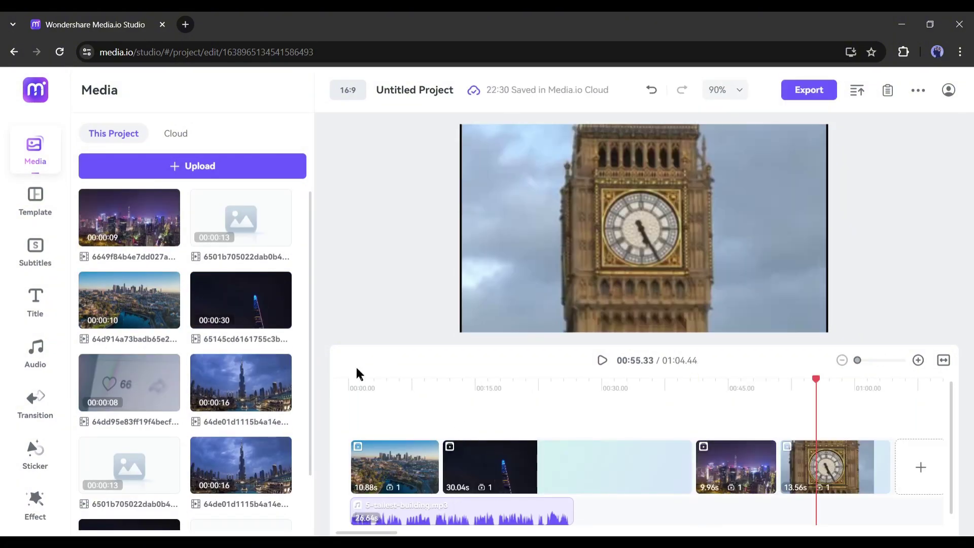
pyautogui.click(375, 388)
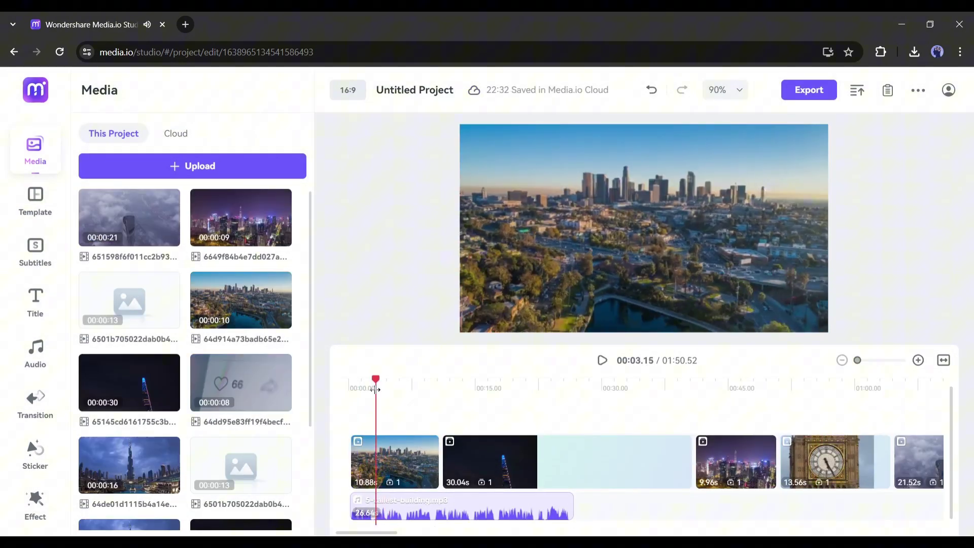
# - Trim the clips (first ~3 s, night tower 3.80 s, 16.56-s clip 4.30 s) to 26.72 s total
pyautogui.moveTo(440, 461); pyautogui.dragTo(375, 461)
pyautogui.click(462, 459)
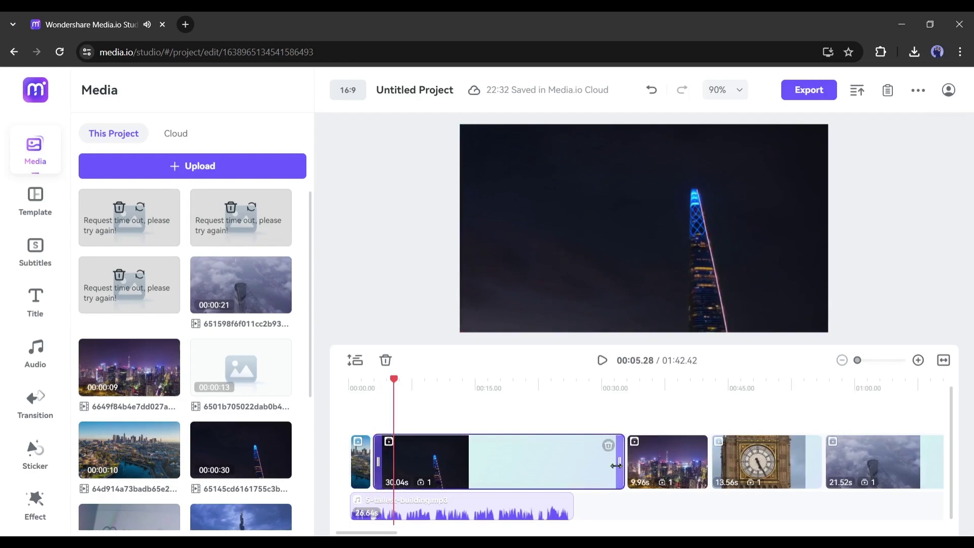
pyautogui.moveTo(616, 466); pyautogui.dragTo(403, 466)
pyautogui.click(464, 459)
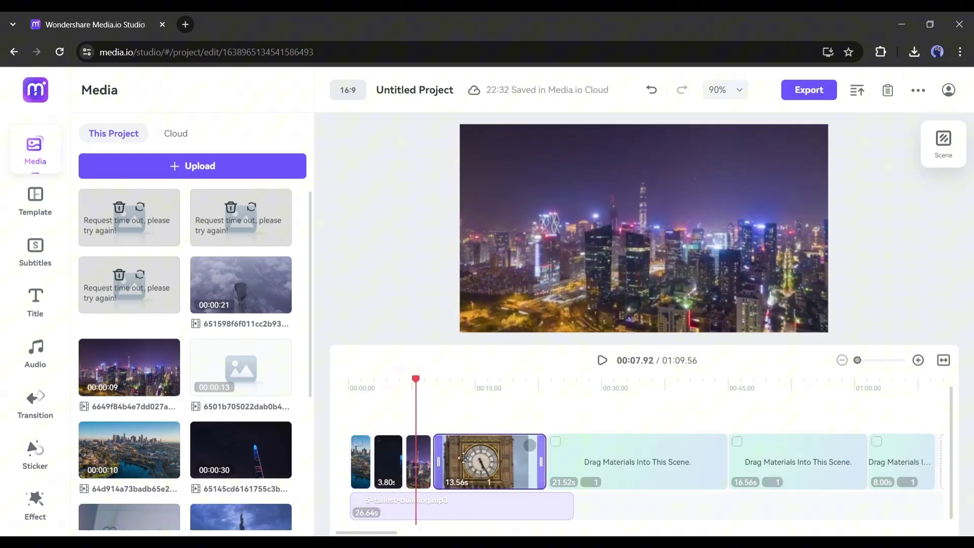
pyautogui.click(506, 463)
pyautogui.moveTo(637, 463); pyautogui.dragTo(494, 463)
pyautogui.click(670, 438)
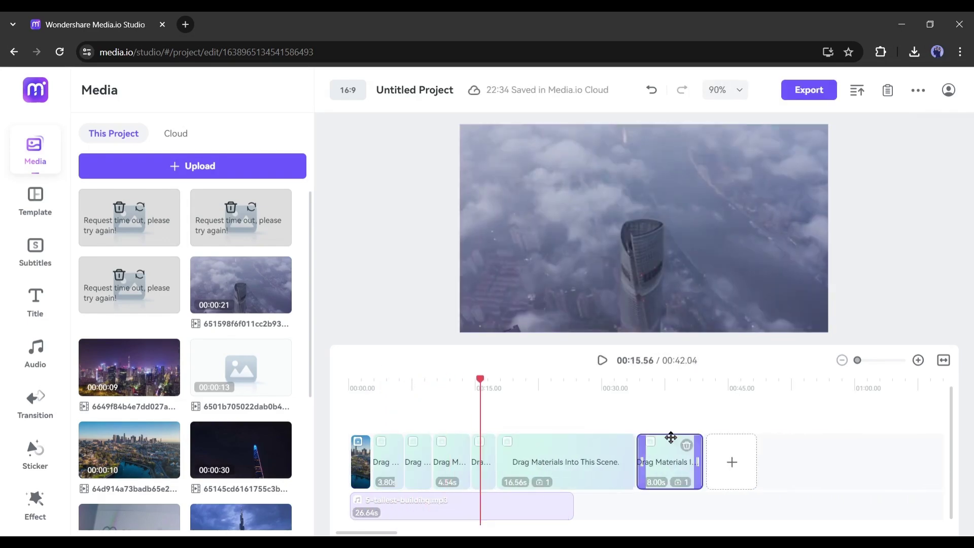
pyautogui.moveTo(637, 461); pyautogui.dragTo(533, 461)
pyautogui.moveTo(599, 461); pyautogui.dragTo(548, 469)
pyautogui.moveTo(405, 387); pyautogui.dragTo(396, 397)
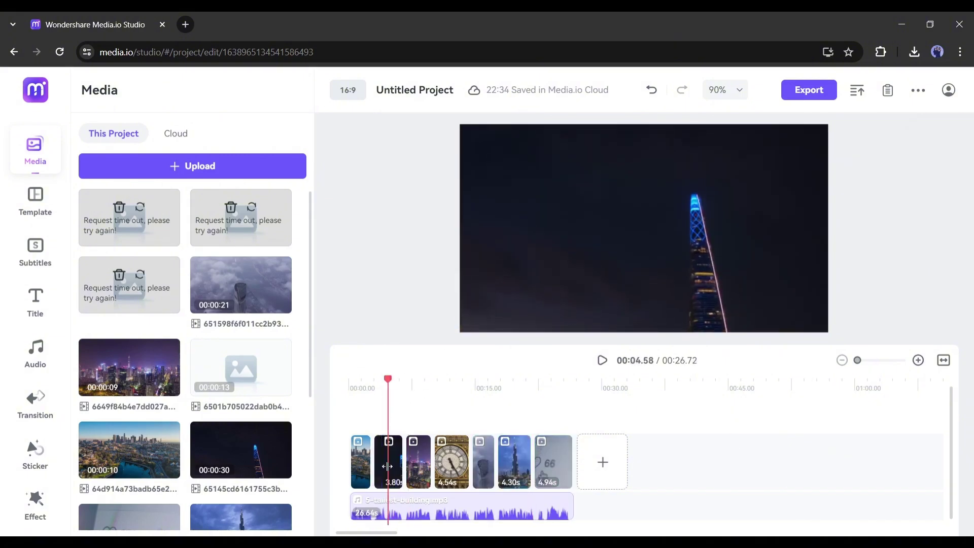
# - Trim the 3.80-s night tower clip so it starts later, showing the lit skyline
pyautogui.click(919, 360)
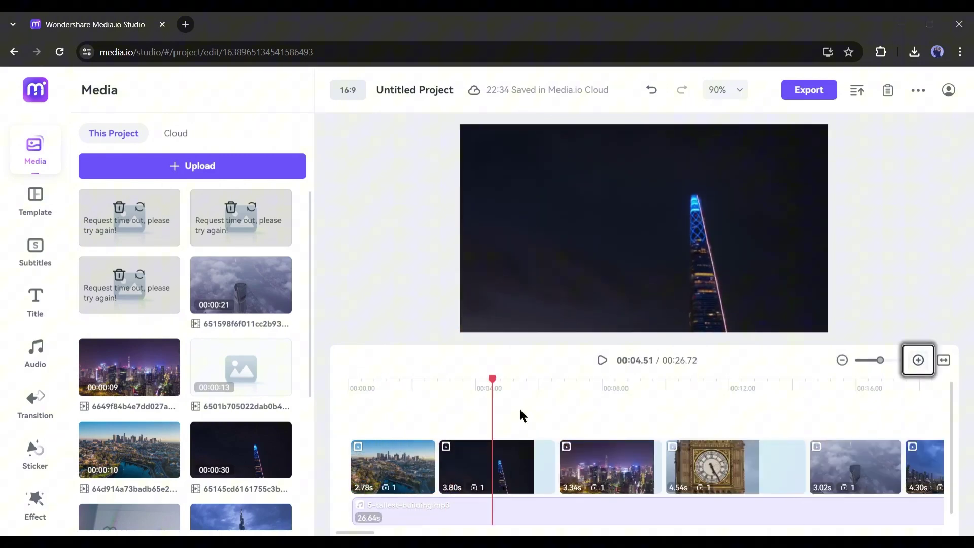
pyautogui.click(498, 474)
pyautogui.moveTo(460, 461); pyautogui.dragTo(493, 466)
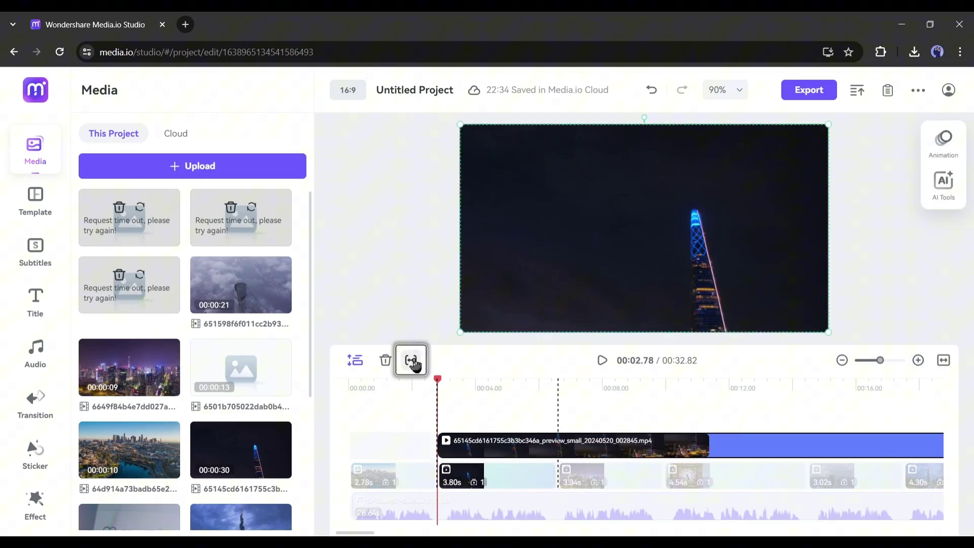
pyautogui.click(414, 364)
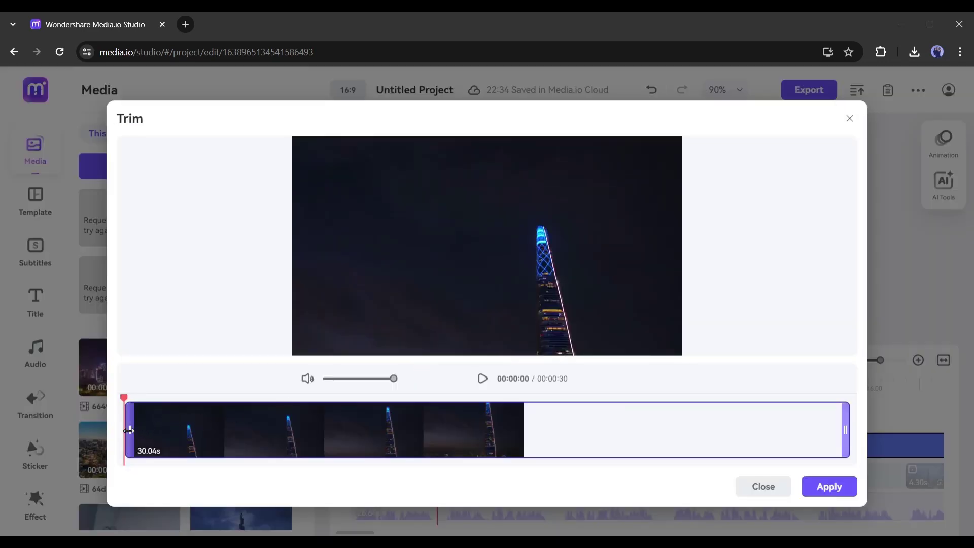
pyautogui.moveTo(129, 430); pyautogui.dragTo(512, 430)
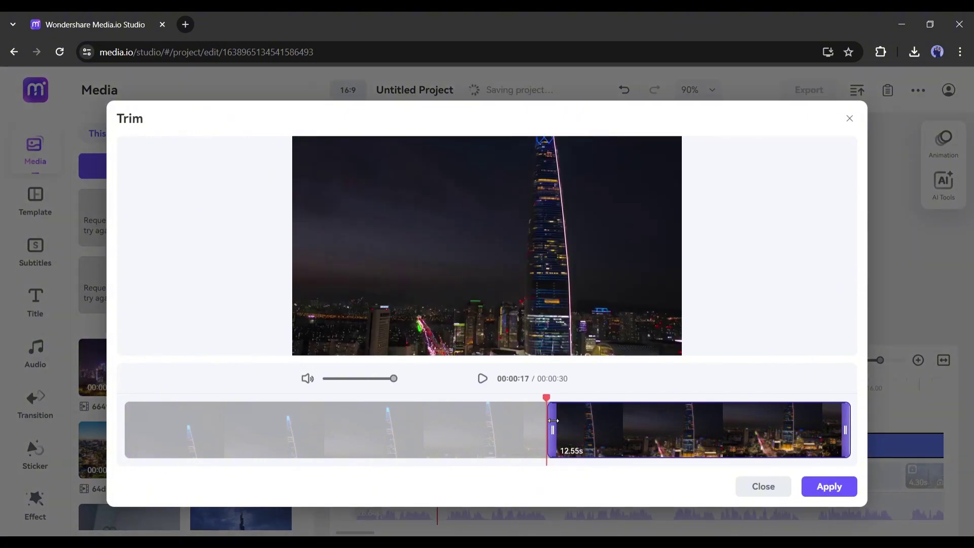
pyautogui.moveTo(474, 426); pyautogui.dragTo(472, 430)
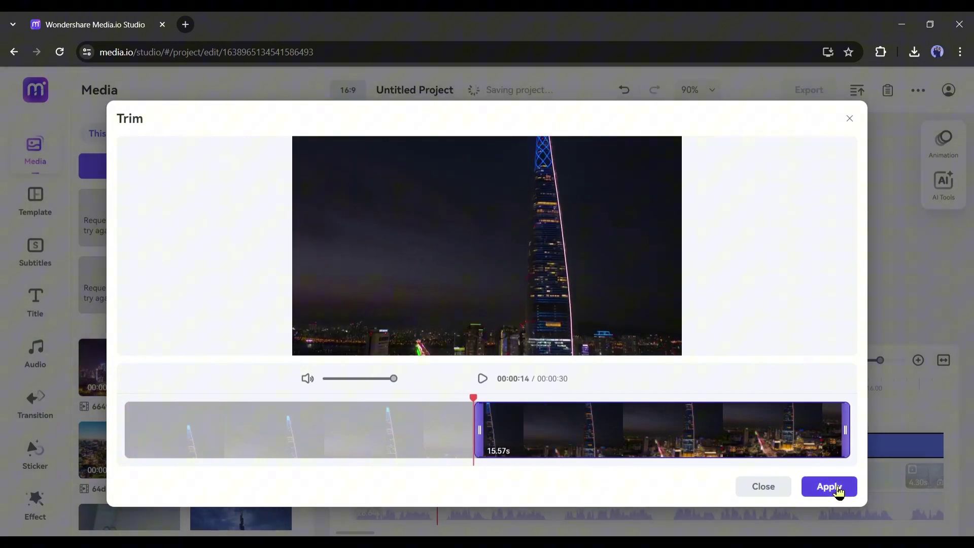
pyautogui.click(829, 486)
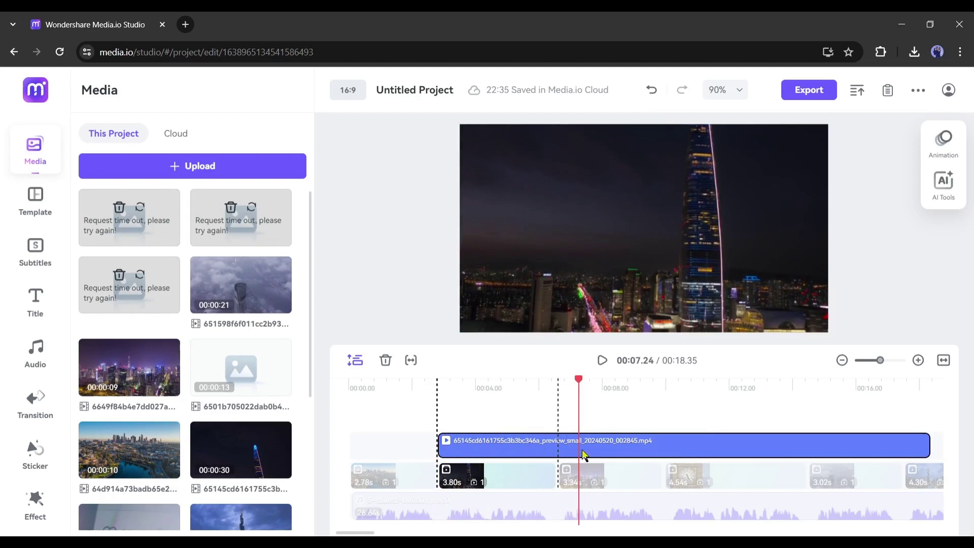
# - Preview the sequence from the Big Ben clip, then select that clip
pyautogui.click(442, 387)
pyautogui.click(618, 387)
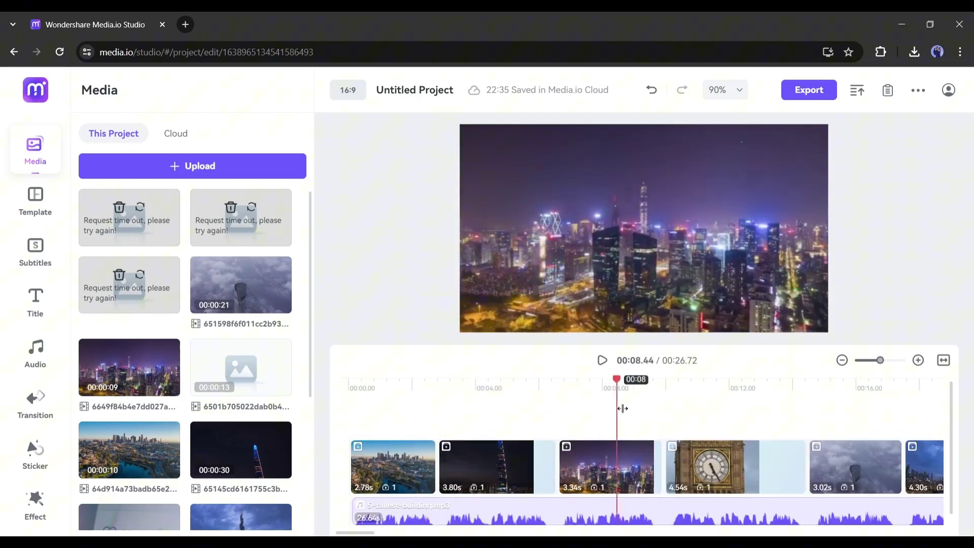
pyautogui.click(649, 387)
pyautogui.click(714, 389)
pyautogui.click(697, 474)
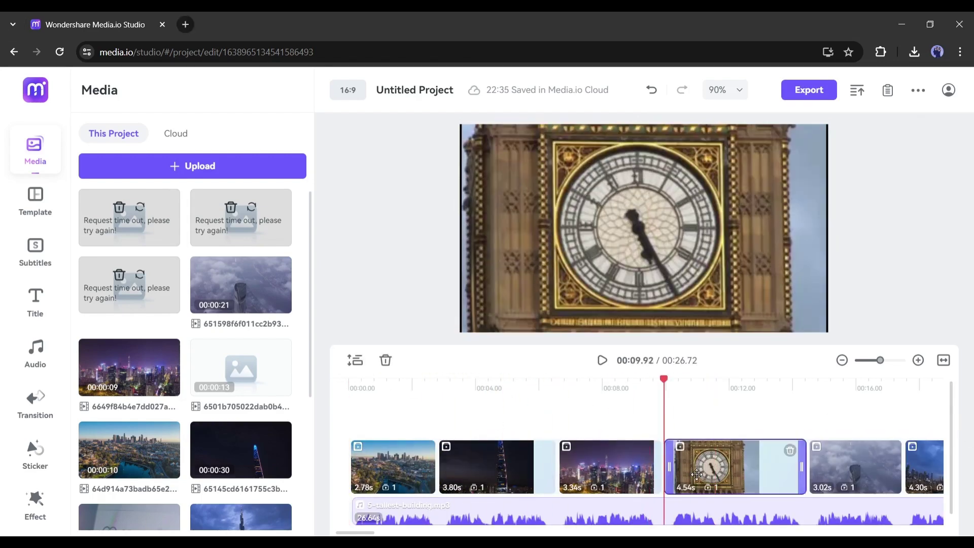
pyautogui.click(599, 361)
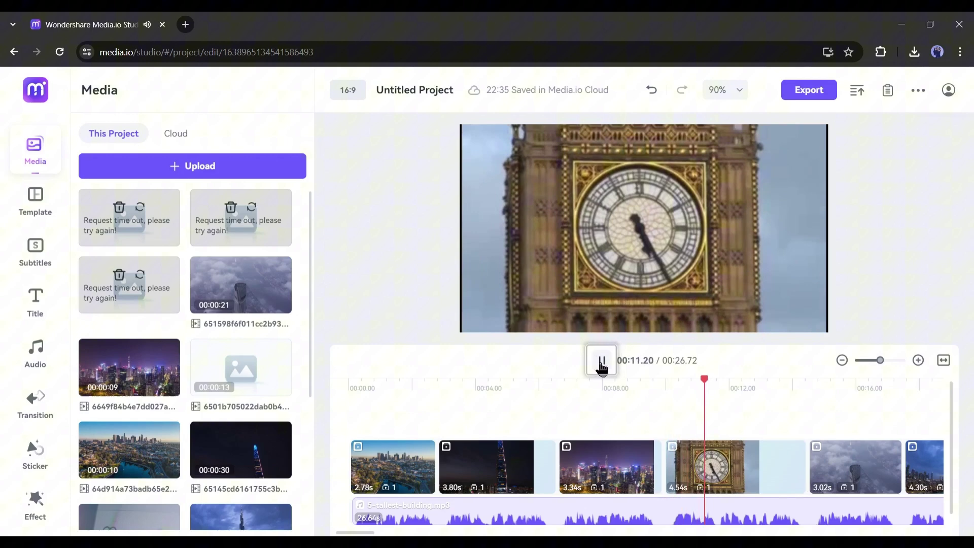
pyautogui.click(601, 361)
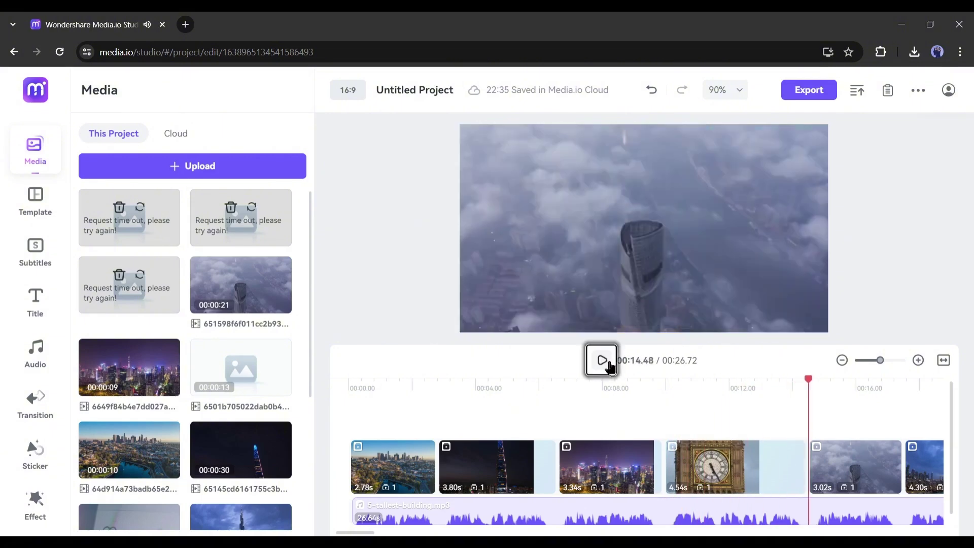
pyautogui.click(733, 448)
# - Browse the Video Enhancer's Upscaler, Color Correction, Denoise and Smoothness options in AI Tools
pyautogui.moveTo(731, 466); pyautogui.dragTo(764, 441)
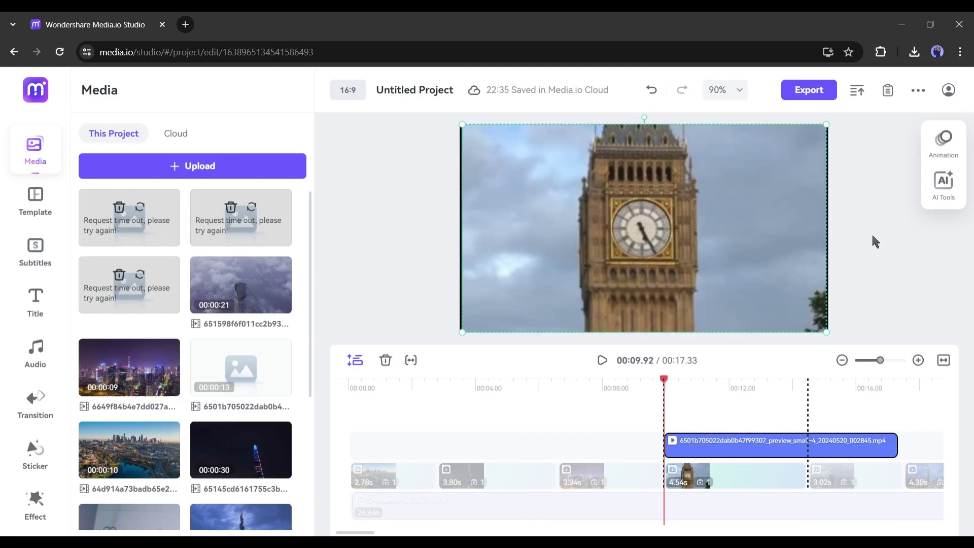
pyautogui.click(943, 187)
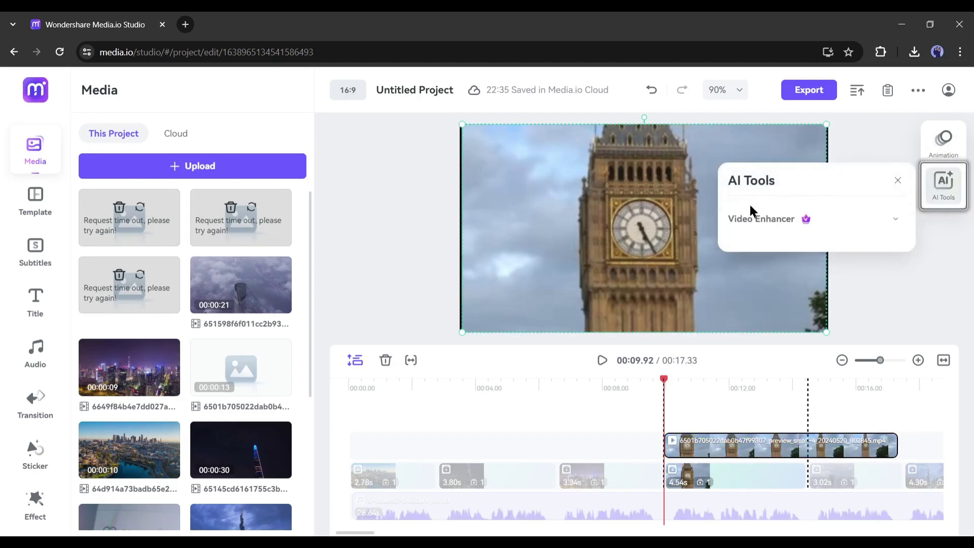
pyautogui.click(898, 223)
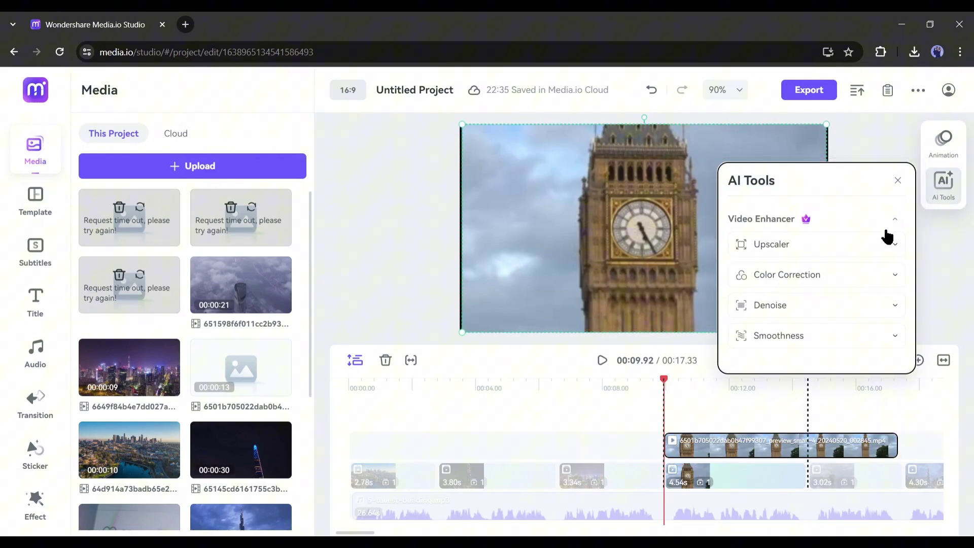
pyautogui.click(894, 251)
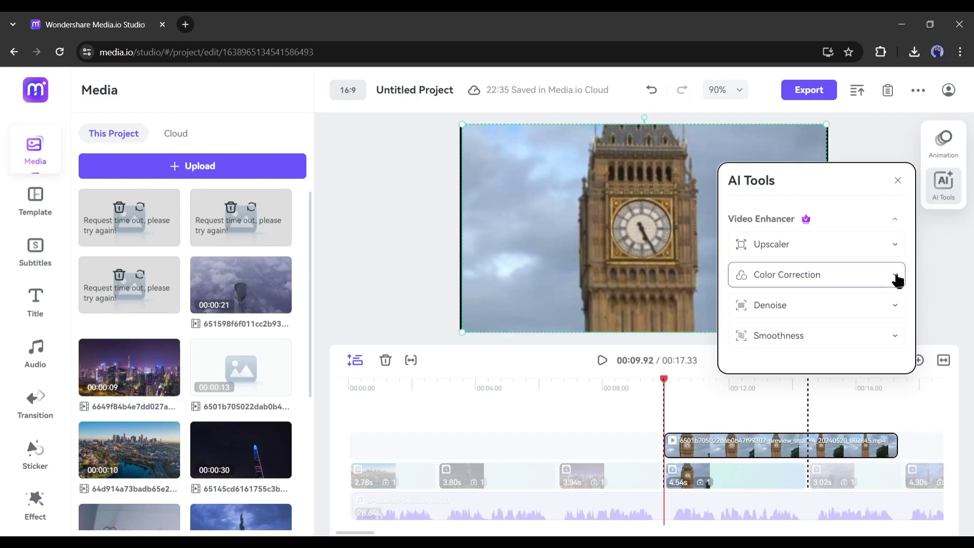
pyautogui.click(898, 279)
pyautogui.click(898, 305)
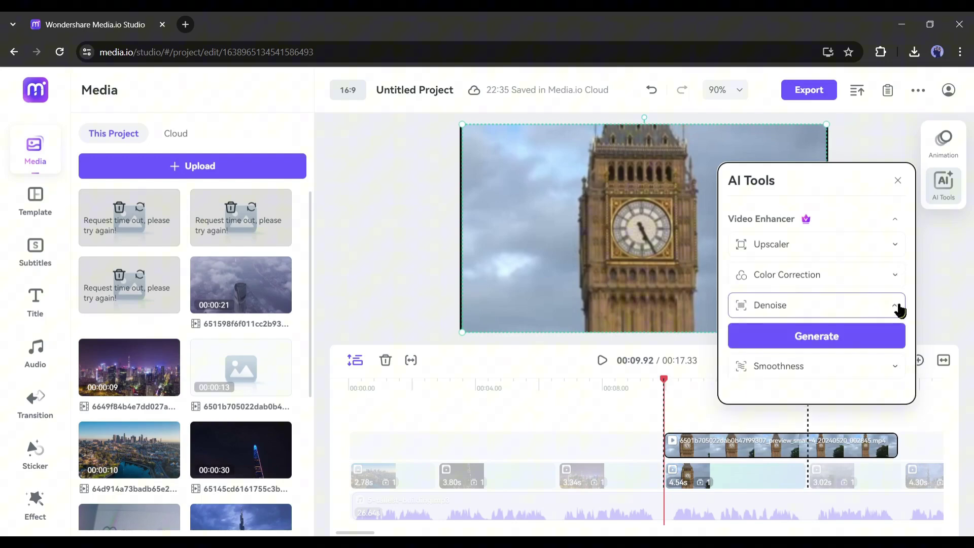
pyautogui.click(900, 309)
pyautogui.click(898, 338)
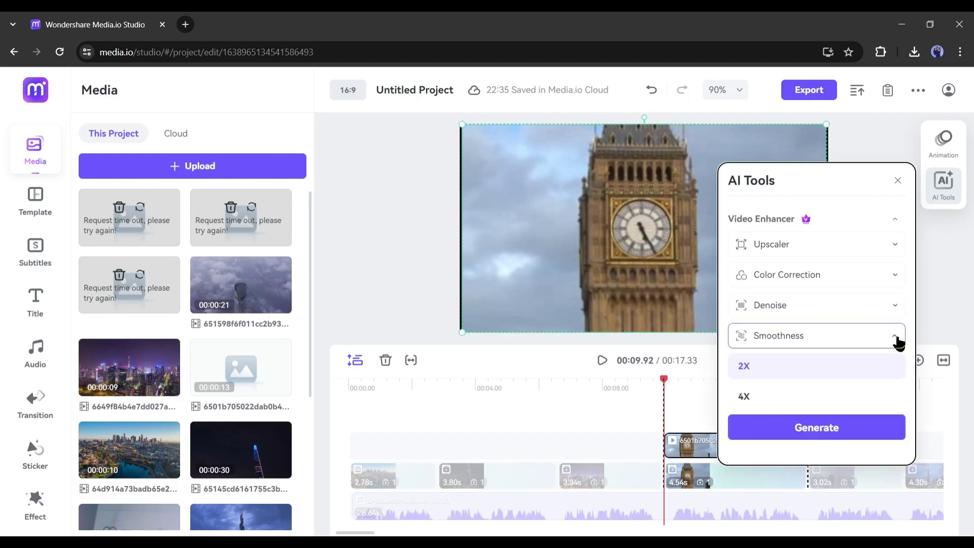
pyautogui.click(900, 339)
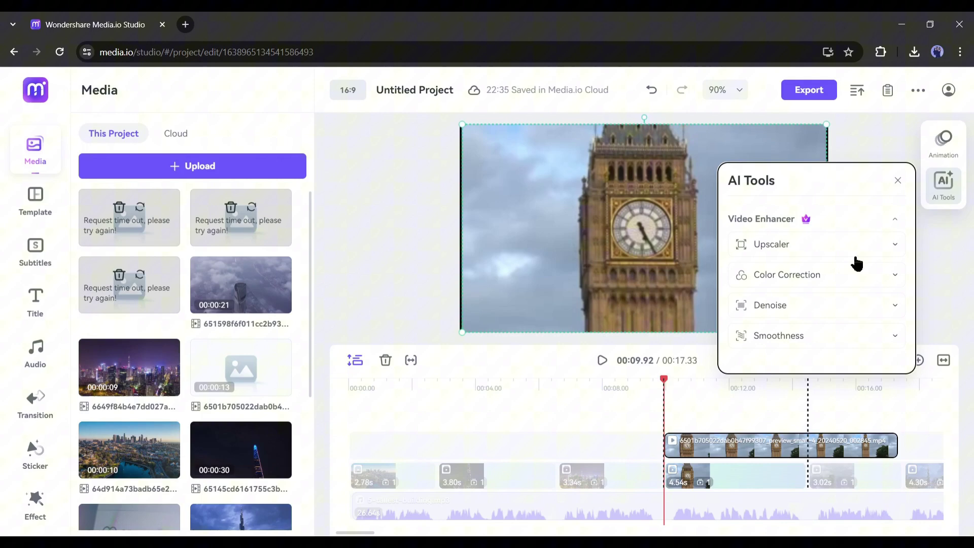
# - Generate a 4X (960x1280 px) upscaled version of the Big Ben clip
pyautogui.click(897, 239)
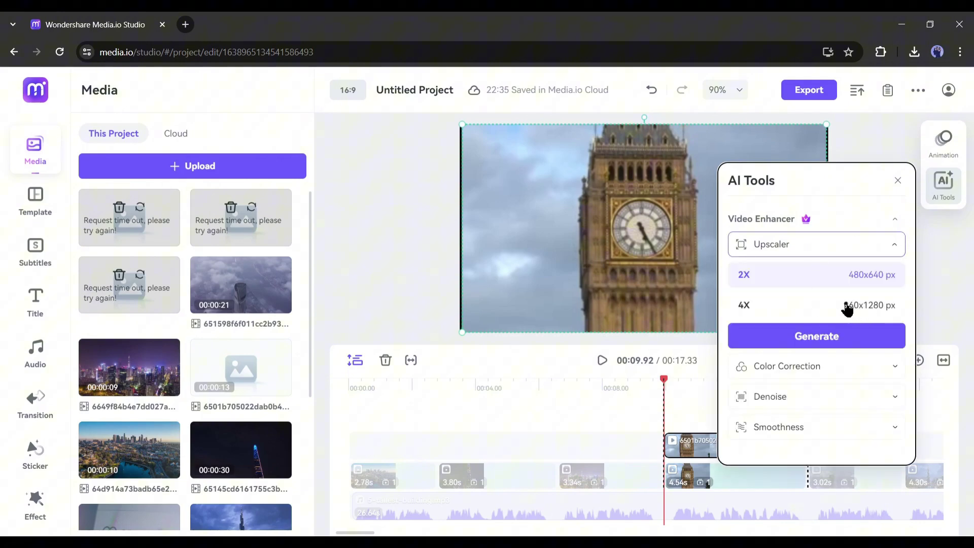
pyautogui.click(846, 307)
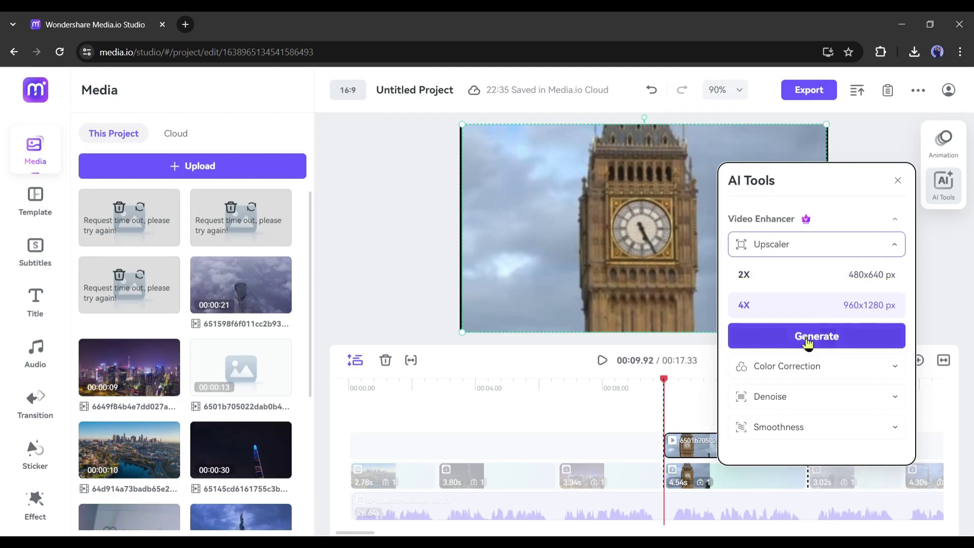
pyautogui.click(824, 344)
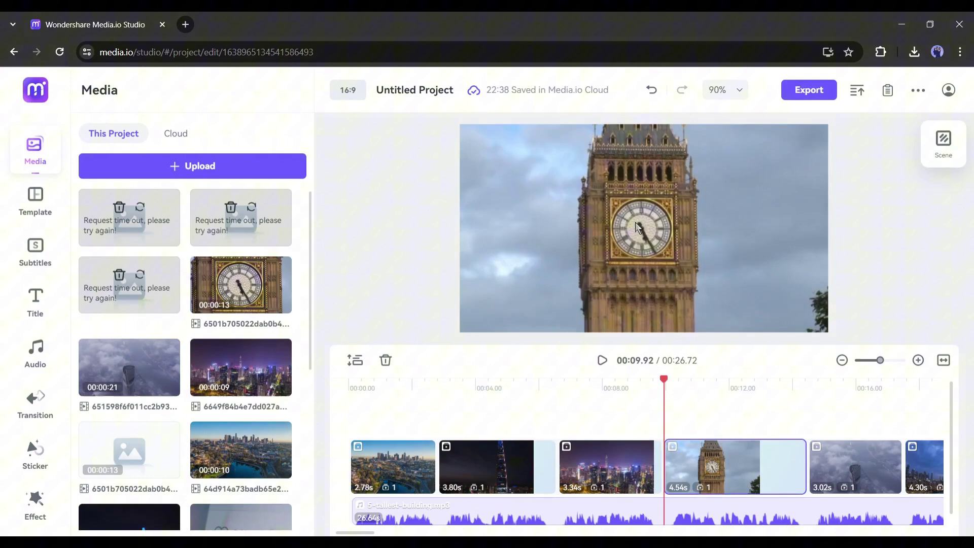
# - Open the Media.io home page in a new tab and launch the Watermark Remover
pyautogui.rightClick(52, 99)
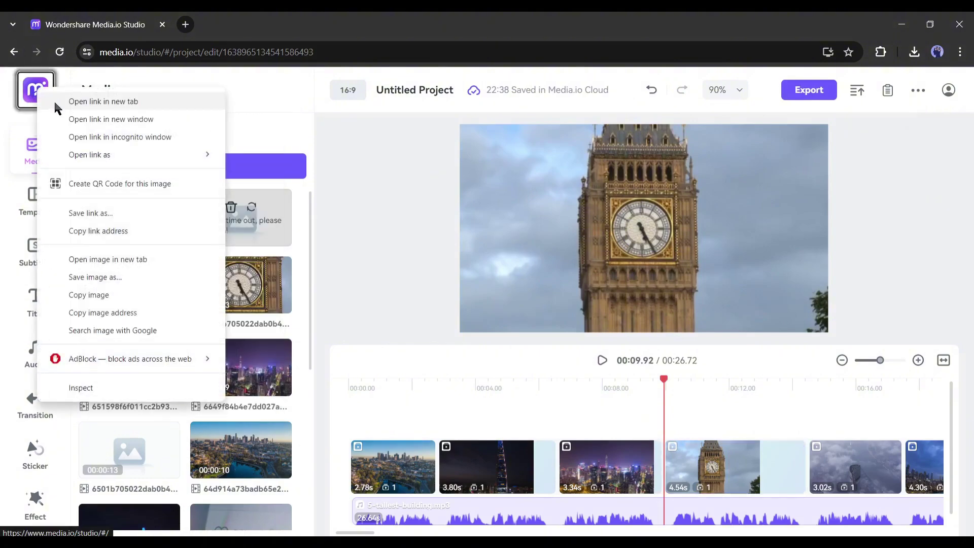
pyautogui.click(58, 106)
pyautogui.click(243, 23)
pyautogui.scroll(-2, 522, 292)
pyautogui.click(79, 236)
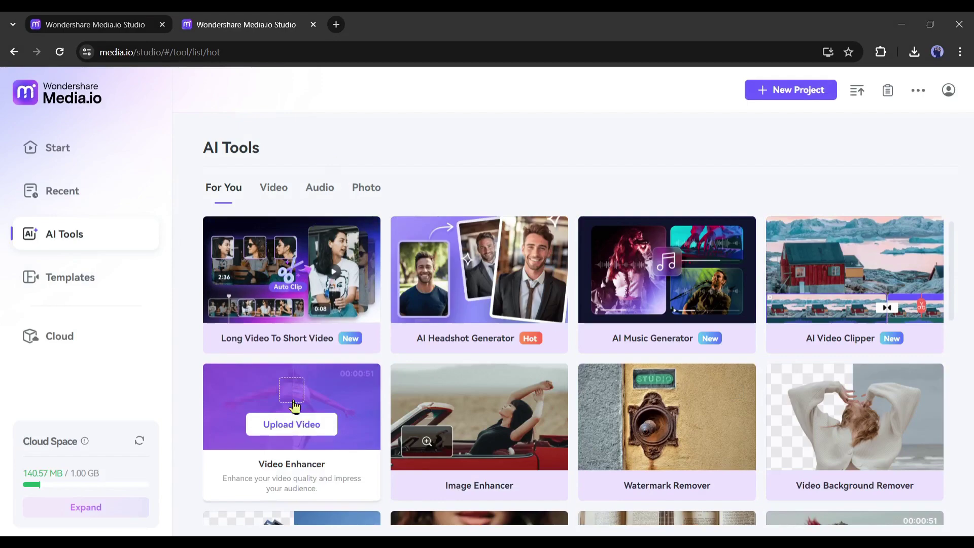
pyautogui.click(668, 432)
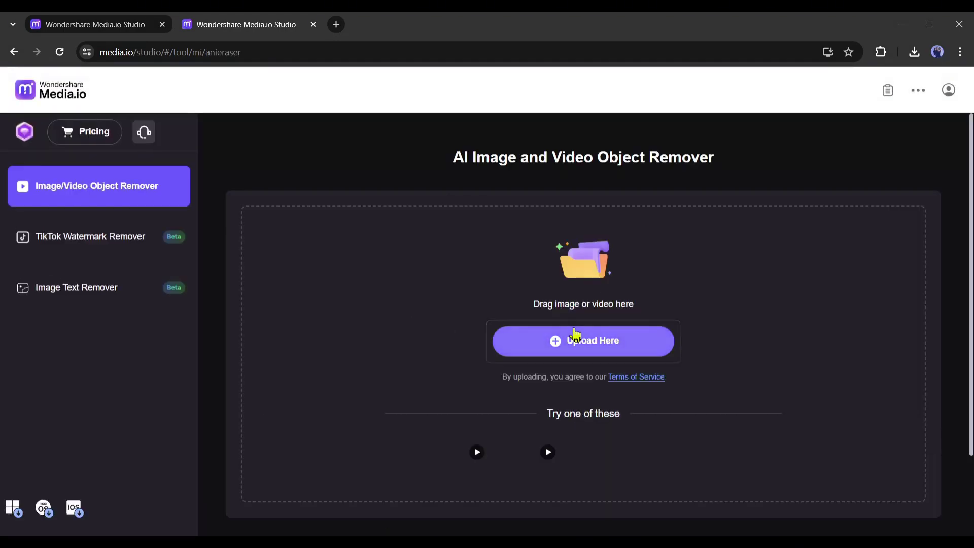
# - Erase the laptop logo from the presenter video, preview it, and download the result
pyautogui.click(575, 335)
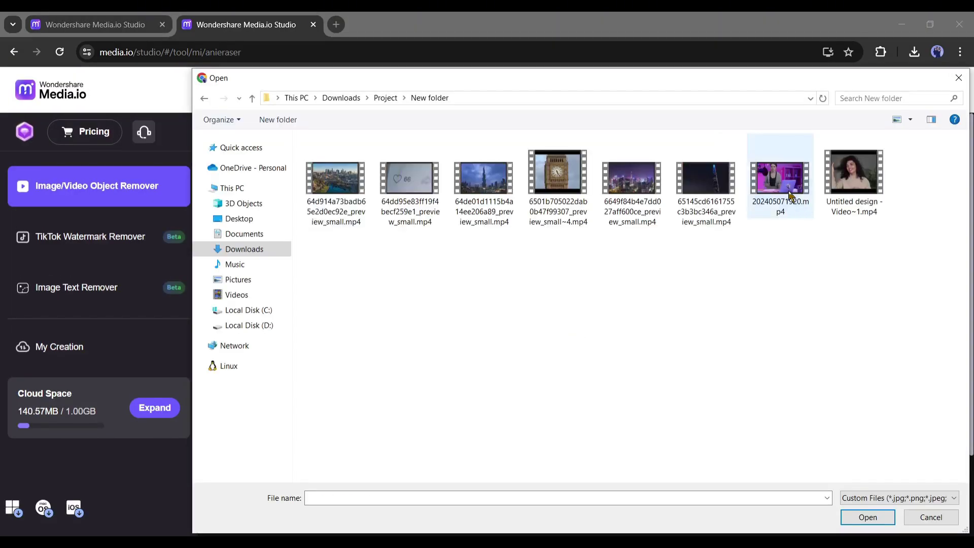
pyautogui.doubleClick(790, 196)
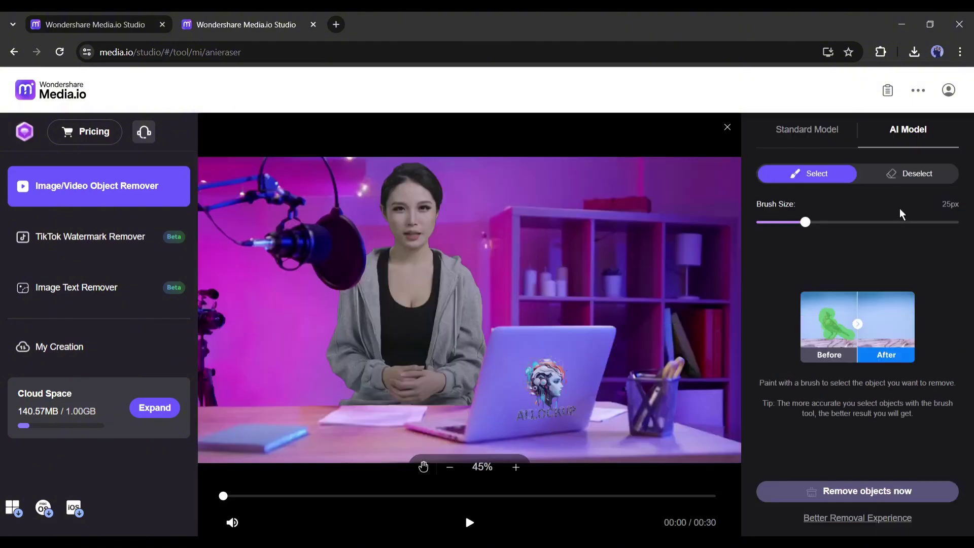
pyautogui.moveTo(527, 365)
pyautogui.mouseDown()
pyautogui.moveTo(520, 419)
pyautogui.moveTo(555, 367)
pyautogui.mouseUp()
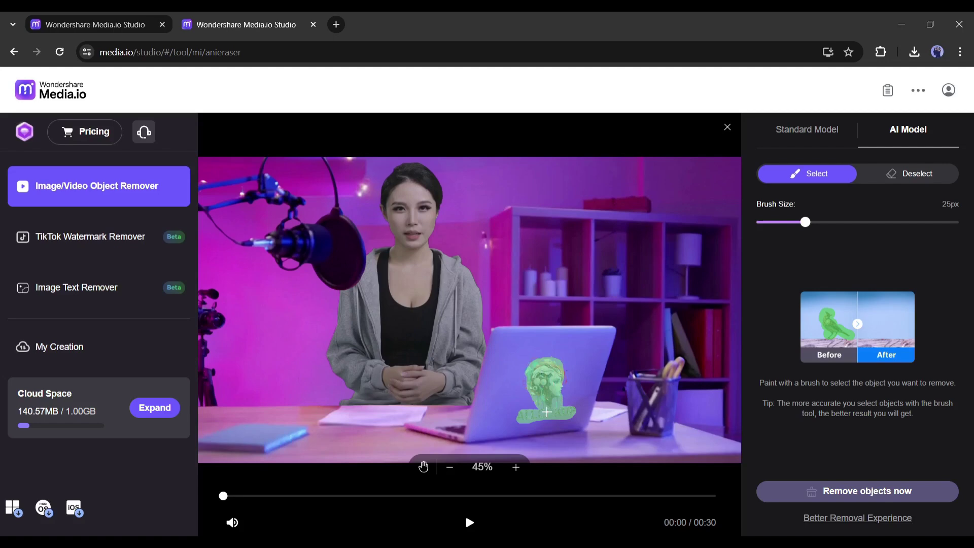
pyautogui.moveTo(555, 367); pyautogui.dragTo(556, 399)
pyautogui.click(867, 497)
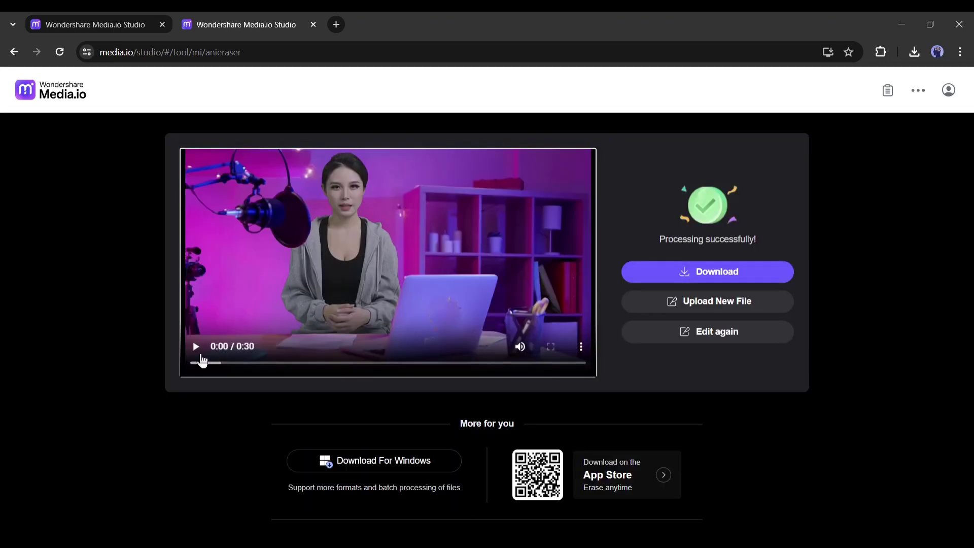
pyautogui.click(195, 346)
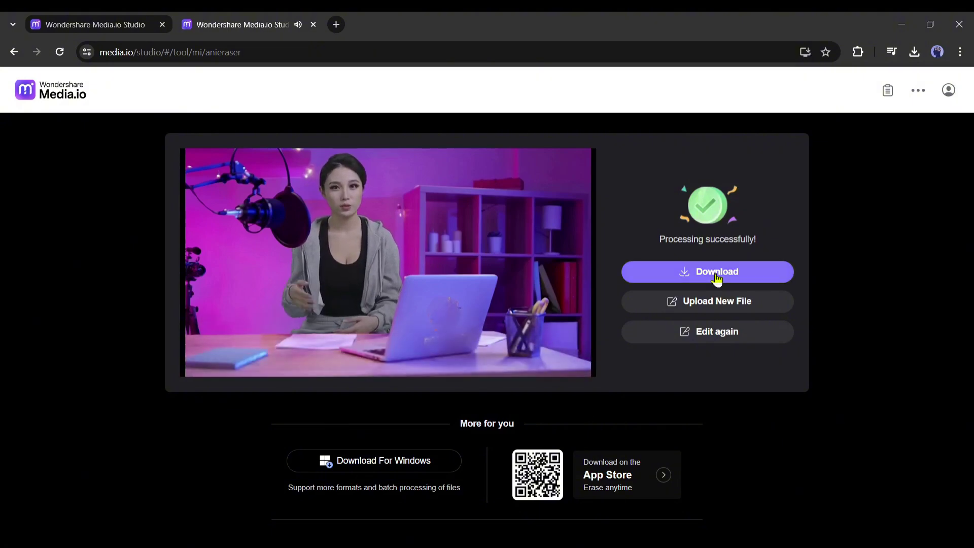
pyautogui.click(685, 281)
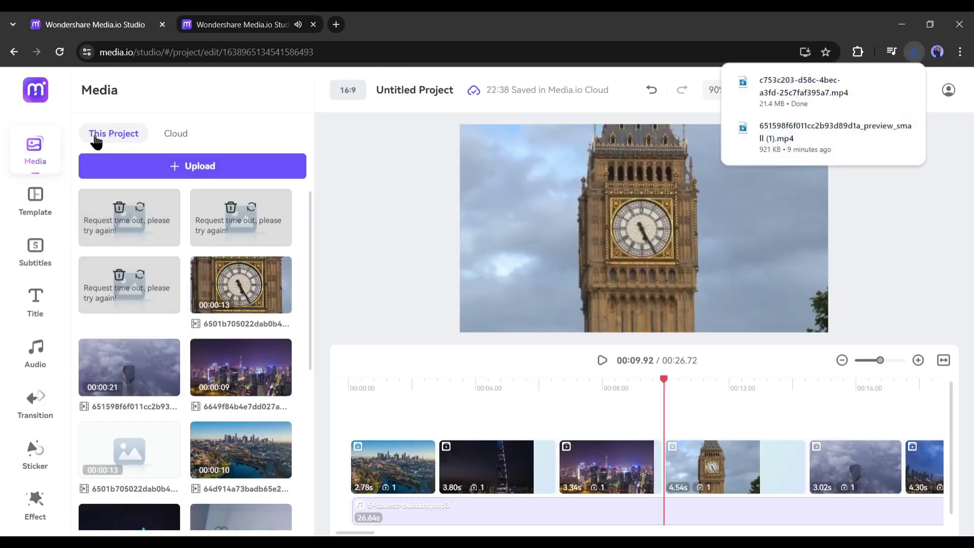
# - Browse the Cloud media's AI Tools Uploaded and Exported files lists
pyautogui.click(182, 137)
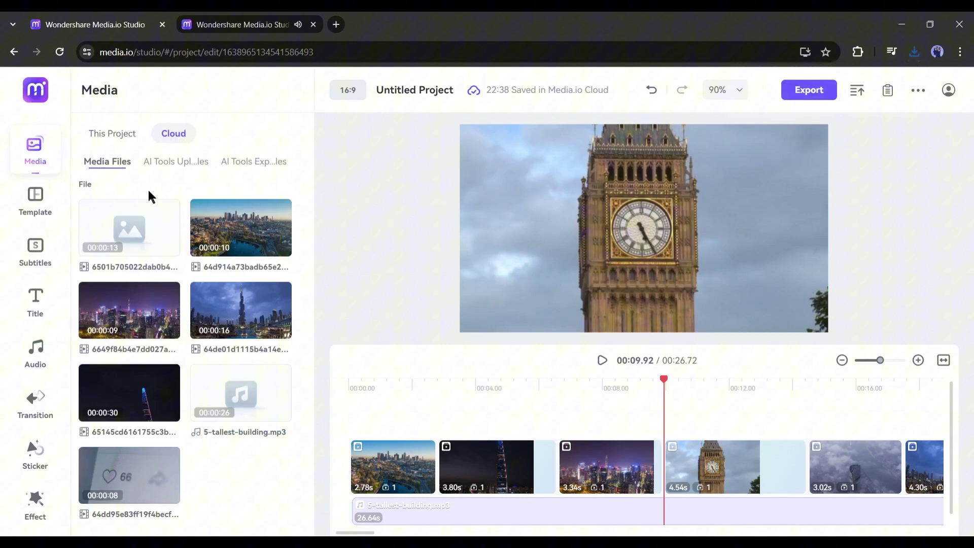
pyautogui.click(180, 168)
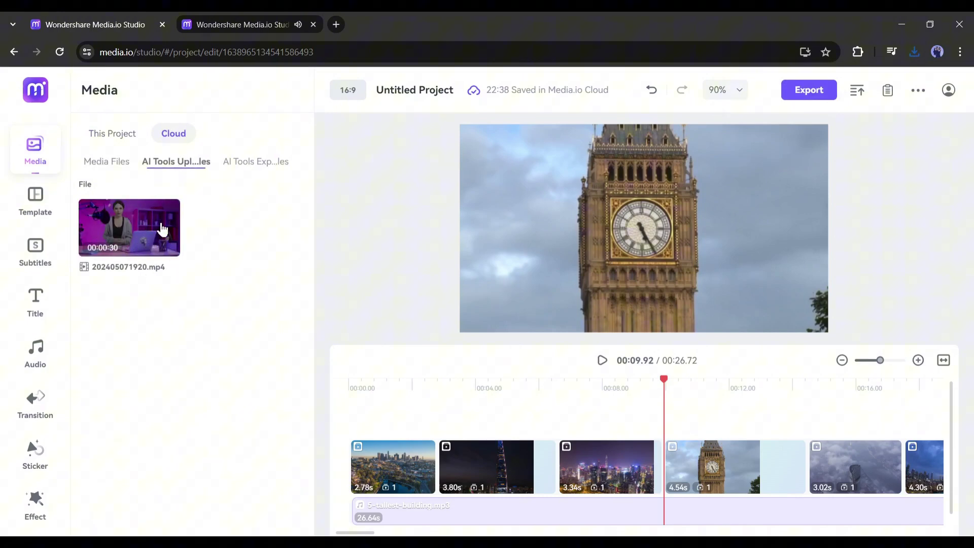
pyautogui.click(240, 163)
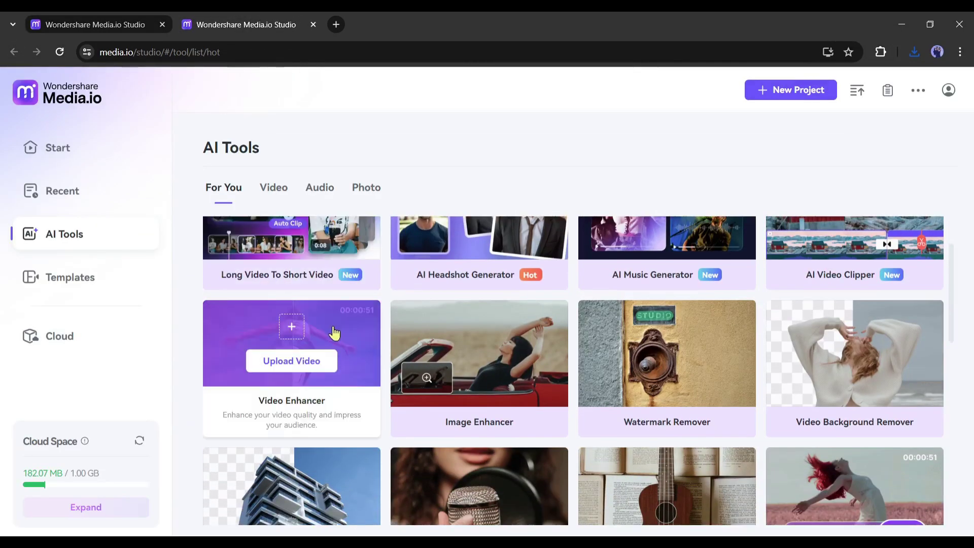
pyautogui.scroll(1, 533, 342)
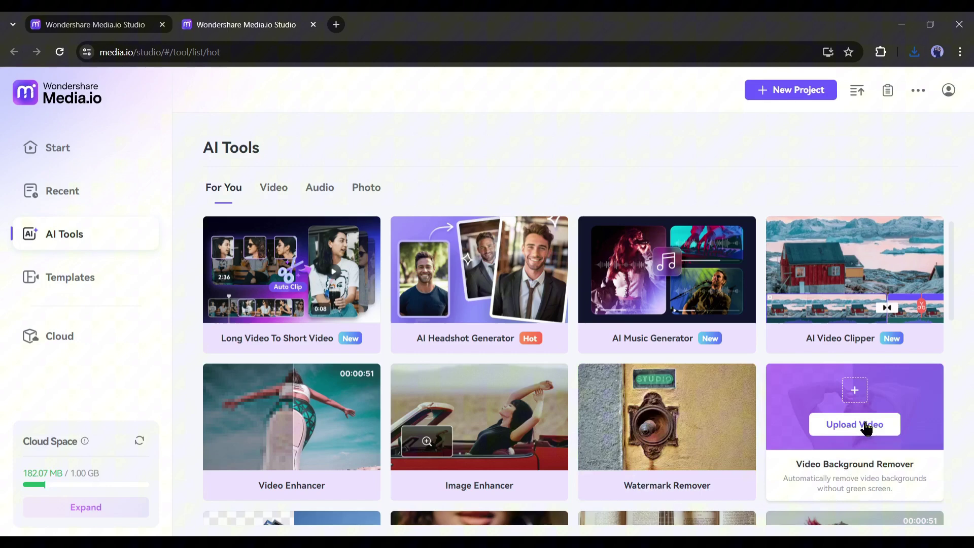
pyautogui.scroll(-1, 920, 412)
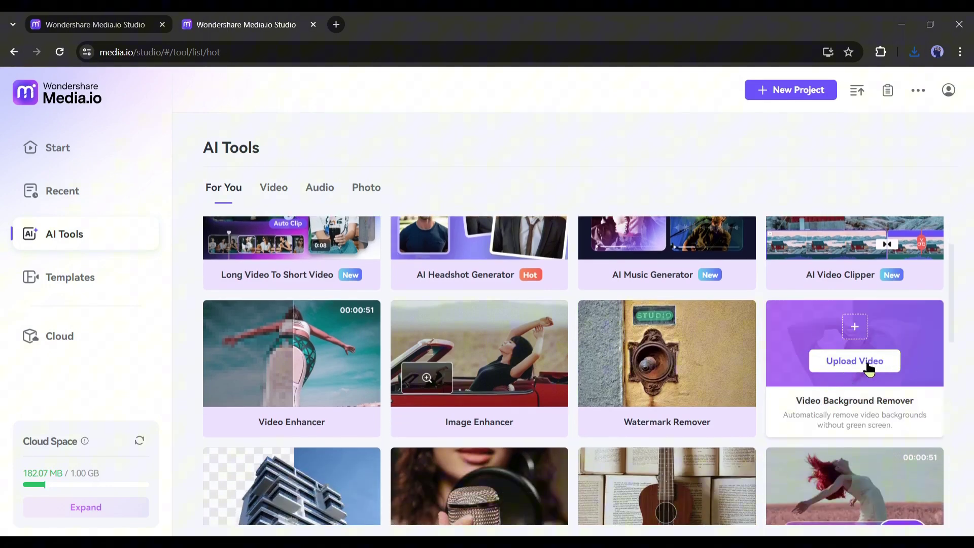
# - Upload the dancing woman clip and set the beach texture as its new background
pyautogui.click(869, 363)
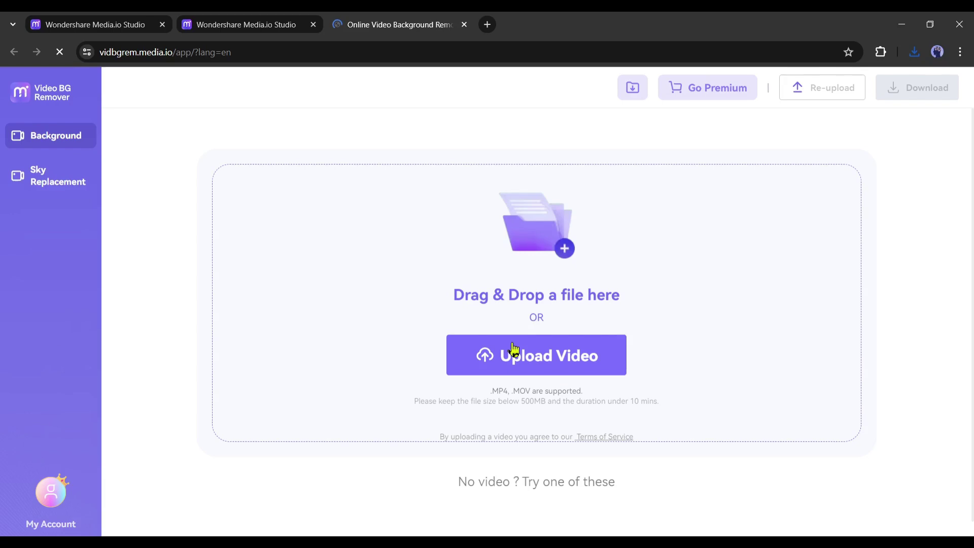
pyautogui.click(513, 349)
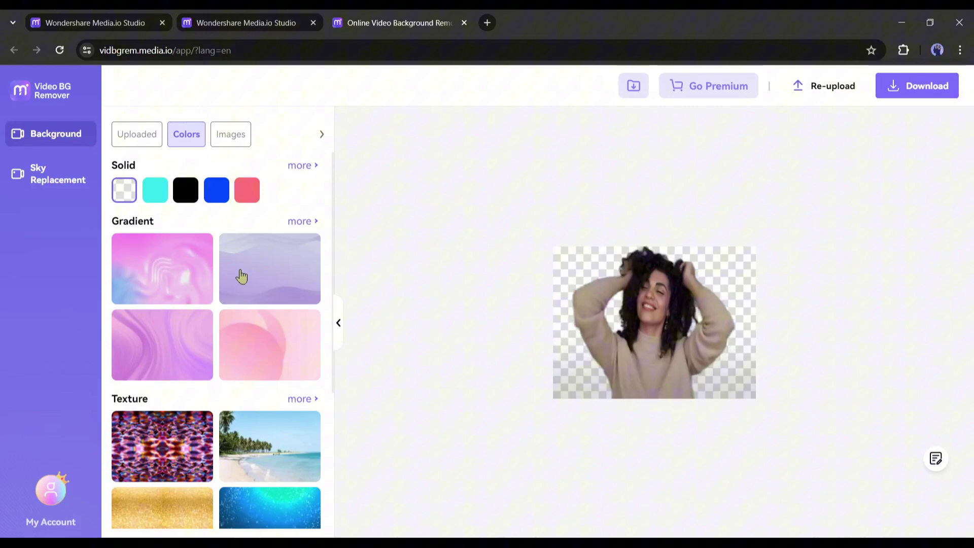
pyautogui.click(239, 272)
pyautogui.click(261, 461)
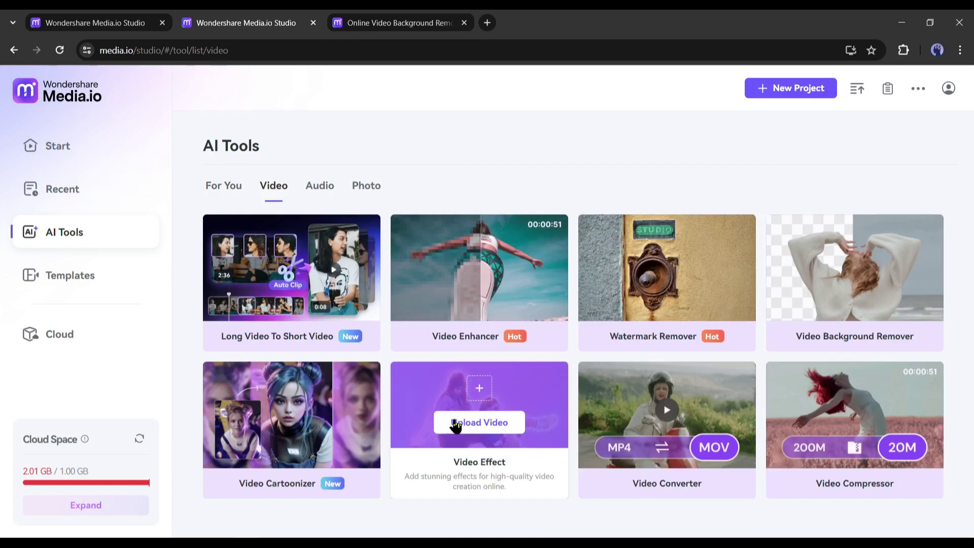
# - Upload the curly-haired woman's clip, apply Neon Dotted Line, and play the result
pyautogui.click(490, 436)
pyautogui.click(553, 399)
pyautogui.doubleClick(929, 171)
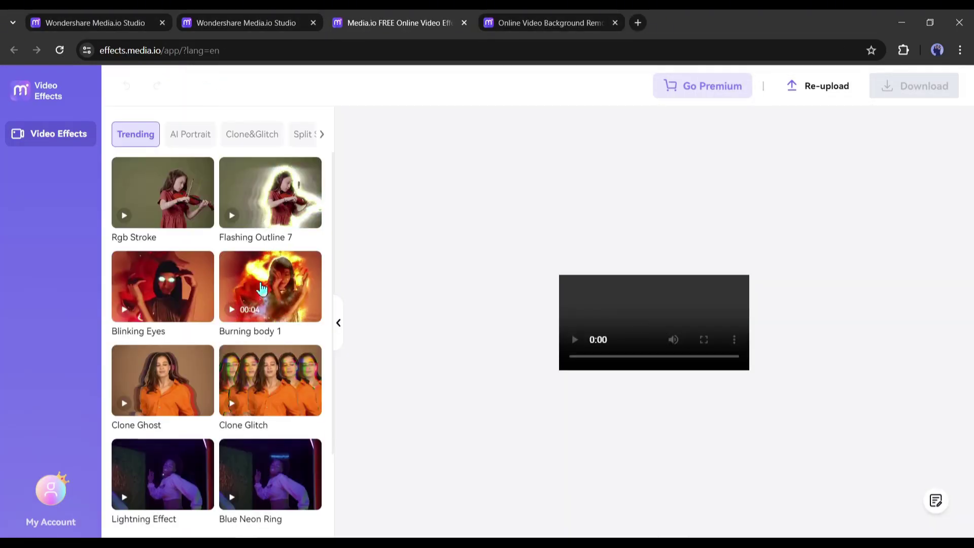
pyautogui.scroll(-1, 263, 316)
pyautogui.scroll(-1, 261, 354)
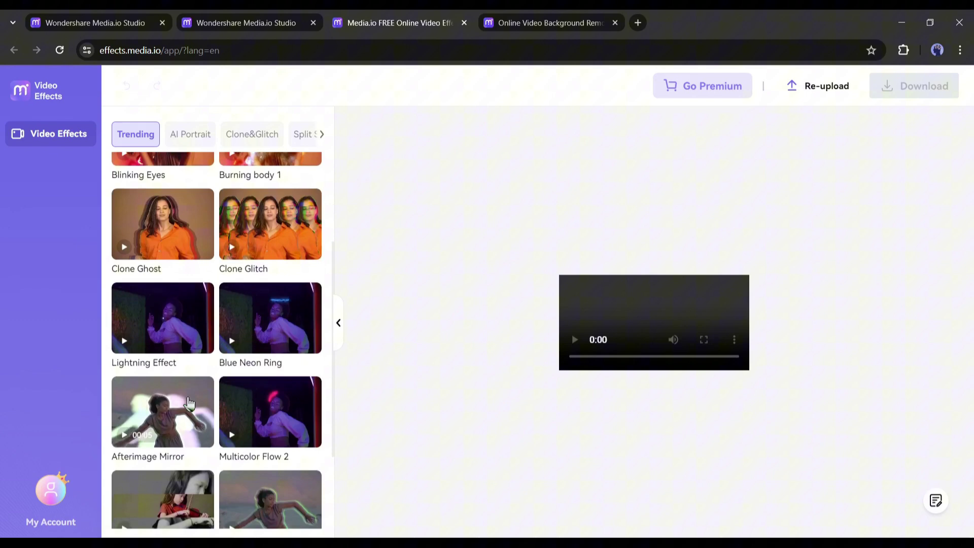
pyautogui.scroll(-1, 285, 419)
pyautogui.scroll(-1, 281, 419)
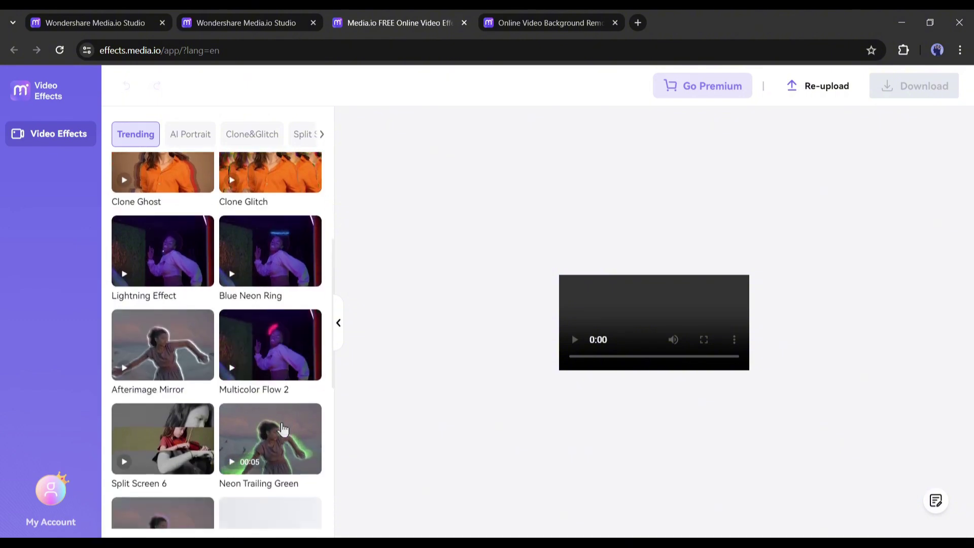
pyautogui.scroll(-1, 200, 344)
pyautogui.scroll(-1, 192, 374)
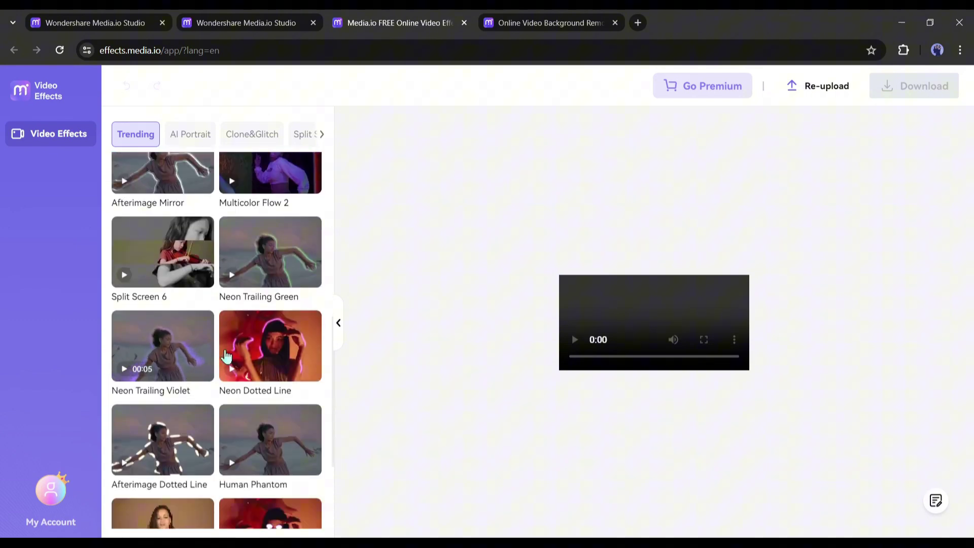
pyautogui.scroll(-1, 278, 347)
pyautogui.moveTo(271, 330)
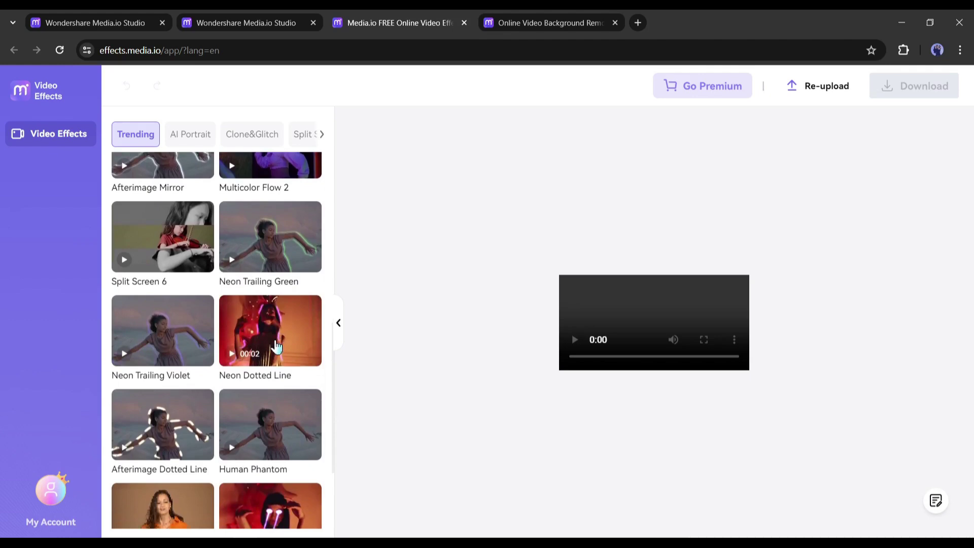
pyautogui.scroll(-1, 277, 347)
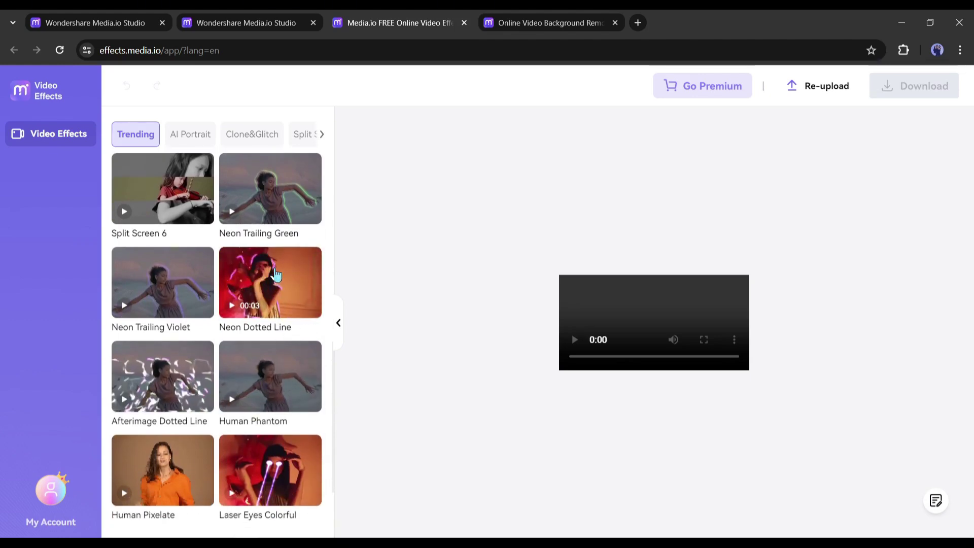
pyautogui.click(283, 309)
pyautogui.click(236, 510)
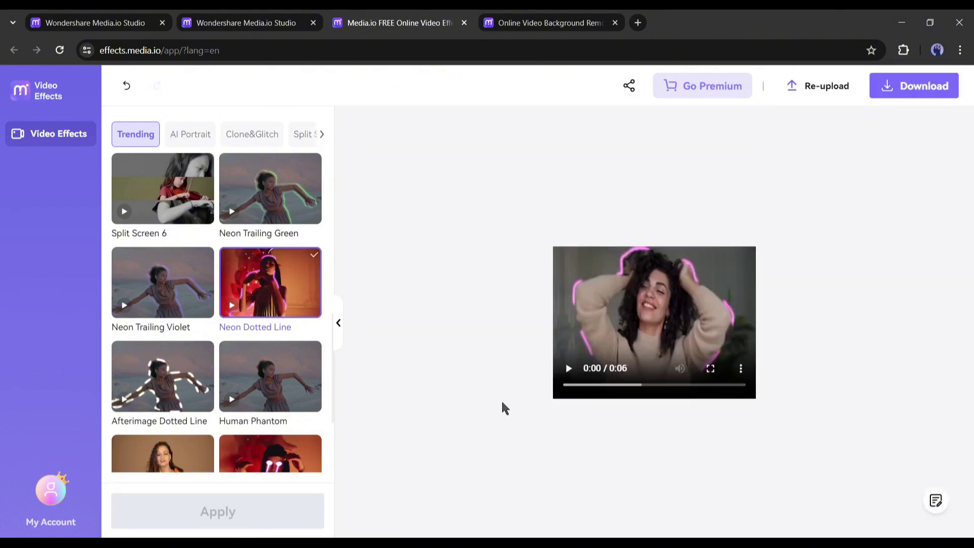
pyautogui.click(568, 369)
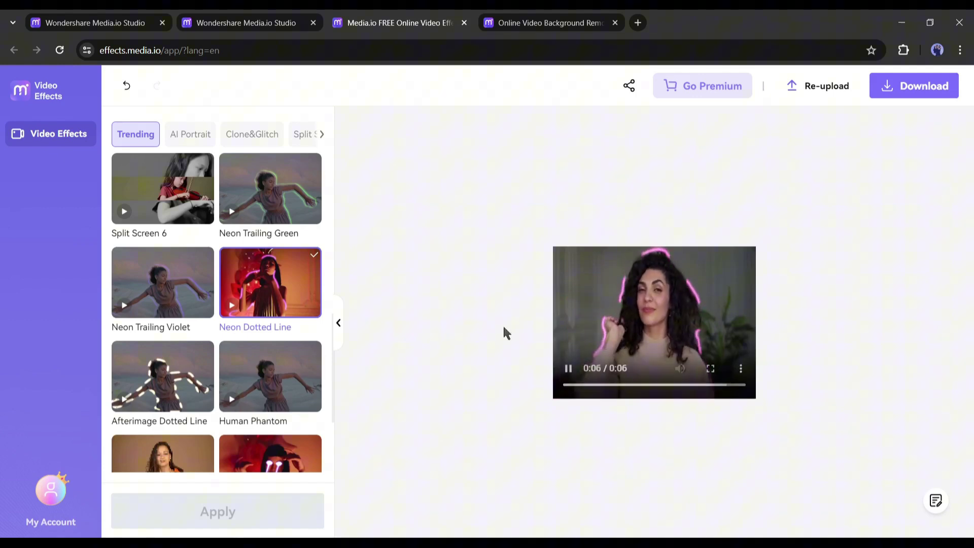
pyautogui.click(504, 22)
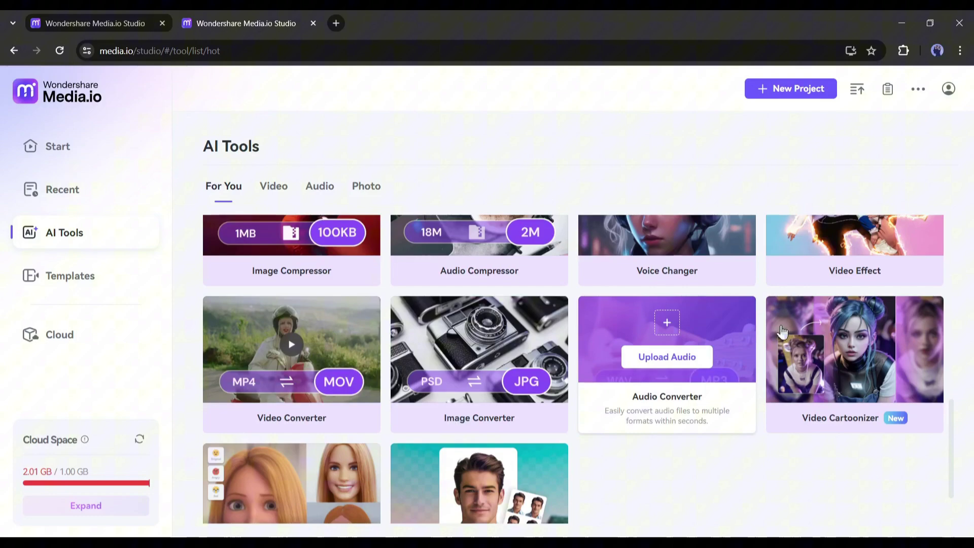
pyautogui.scroll(3, 647, 362)
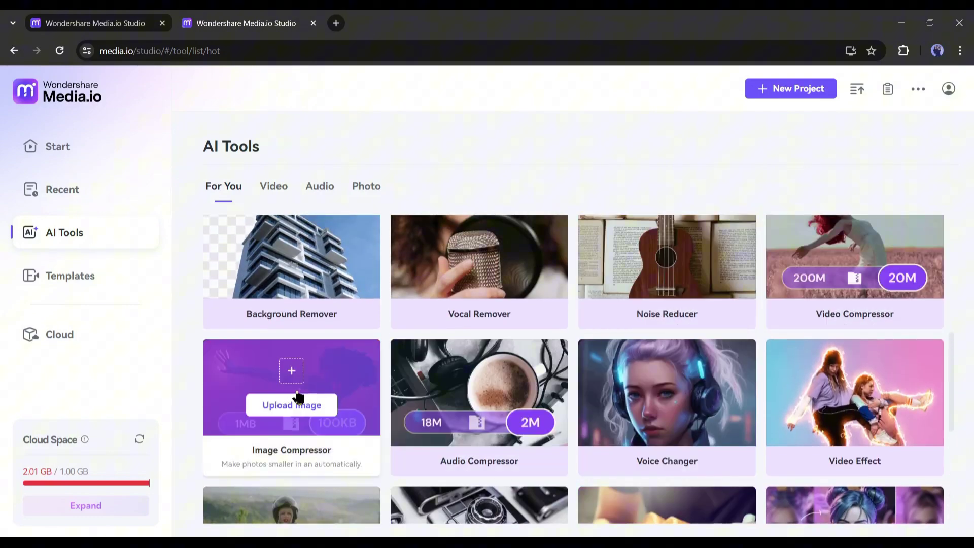
pyautogui.scroll(3, 473, 432)
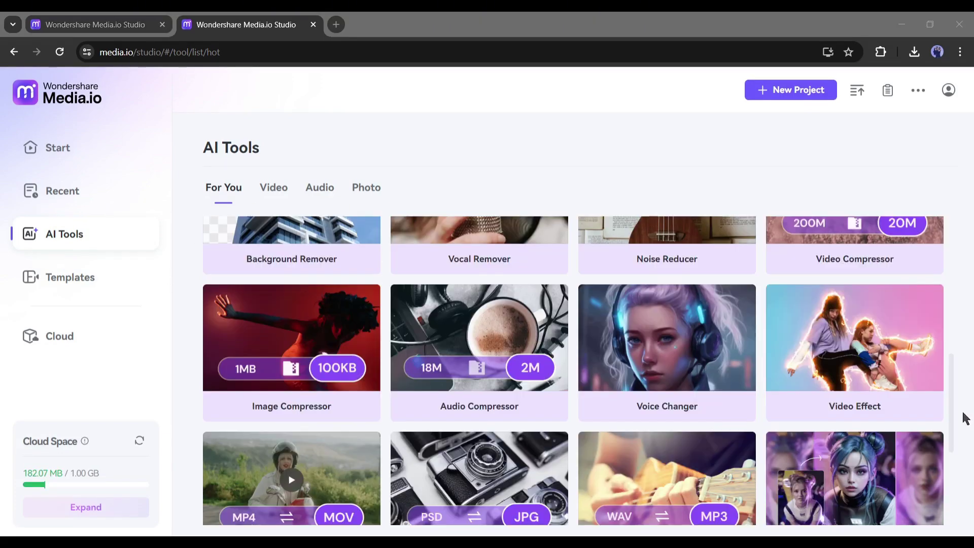
pyautogui.scroll(4, 452, 353)
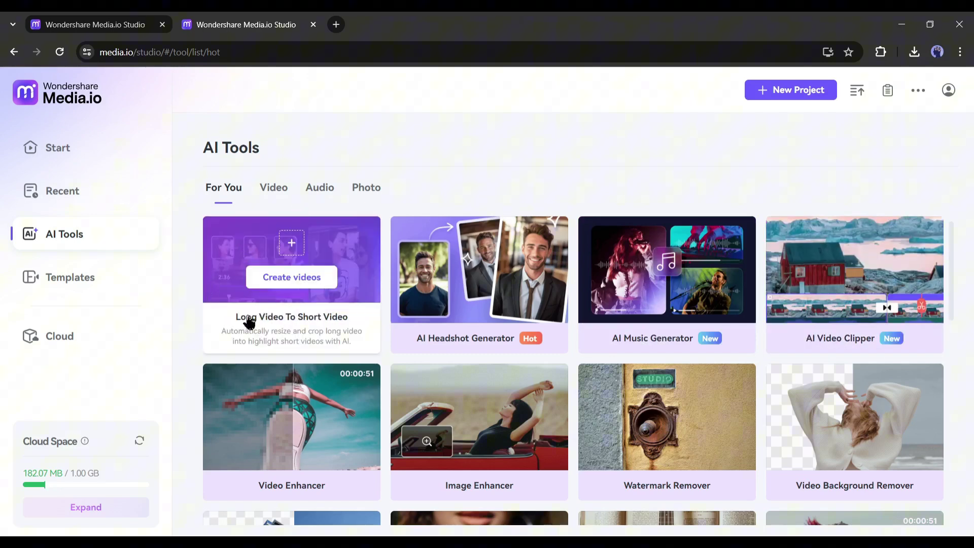
# - Launch Long Video To Short Video and preview the Professional Growth: Kindness vs. Assertiveness clip
pyautogui.click(289, 328)
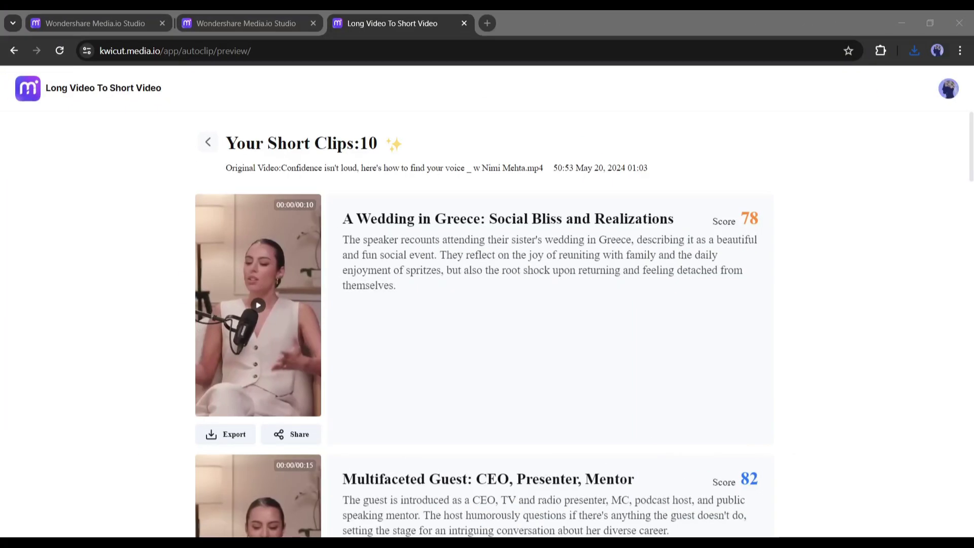
pyautogui.scroll(-5, 479, 315)
pyautogui.scroll(-3, 492, 290)
pyautogui.scroll(-3, 493, 290)
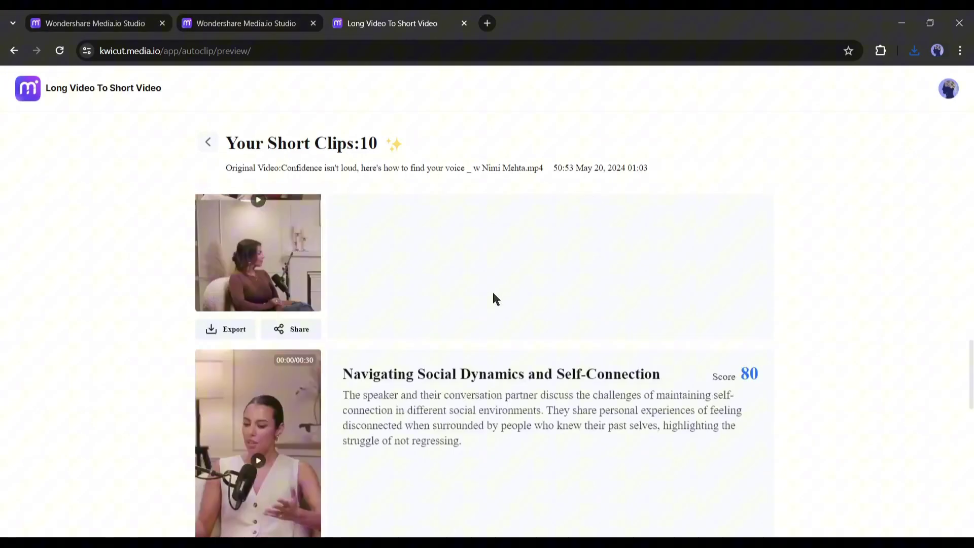
pyautogui.scroll(-3, 493, 294)
pyautogui.scroll(-3, 493, 295)
pyautogui.scroll(-3, 494, 295)
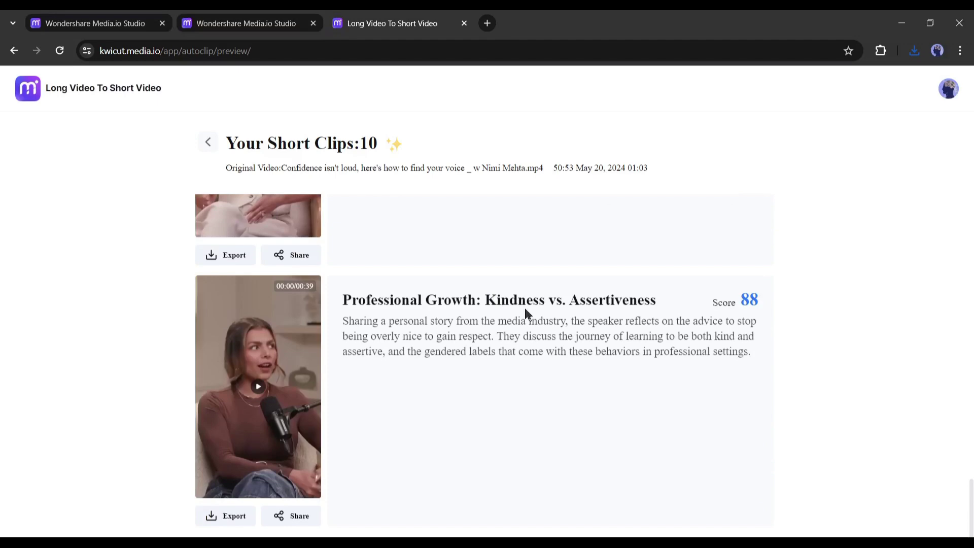
pyautogui.scroll(5, 533, 320)
pyautogui.scroll(5, 536, 326)
pyautogui.scroll(5, 537, 326)
pyautogui.scroll(-2, 334, 316)
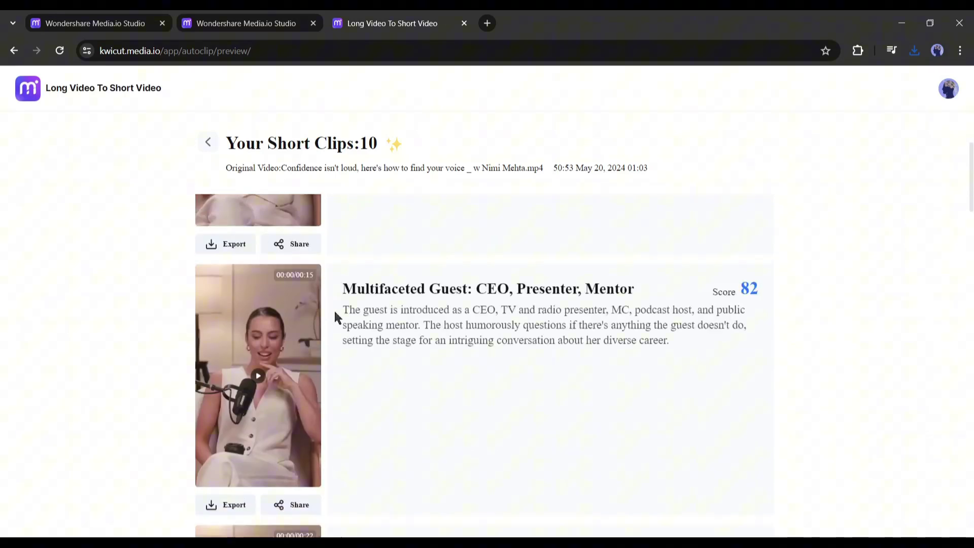
pyautogui.scroll(-3, 334, 316)
pyautogui.click(256, 379)
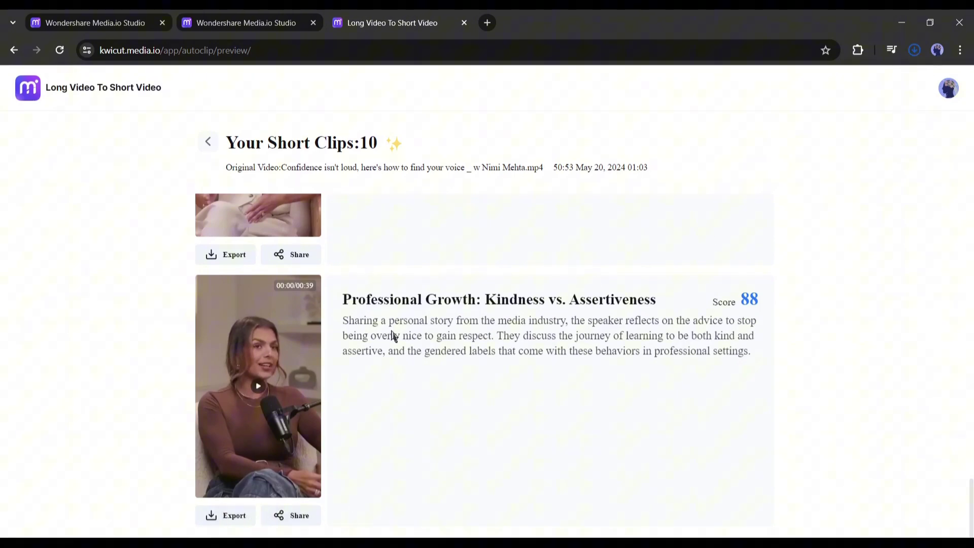
# - Browse the Pixpic AI Headshot Generator style gallery without choosing, then return to AI Tools
pyautogui.click(302, 523)
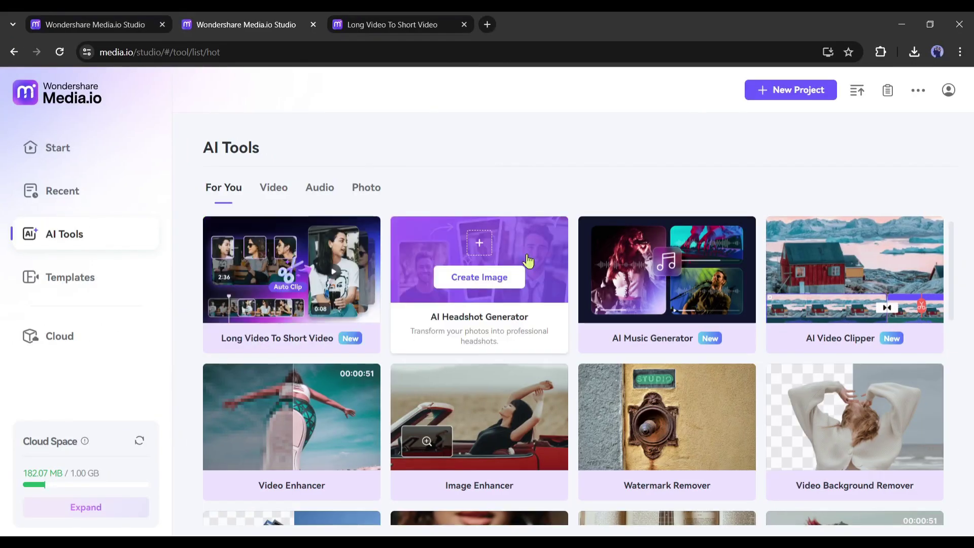
pyautogui.click(535, 294)
pyautogui.scroll(-2, 835, 294)
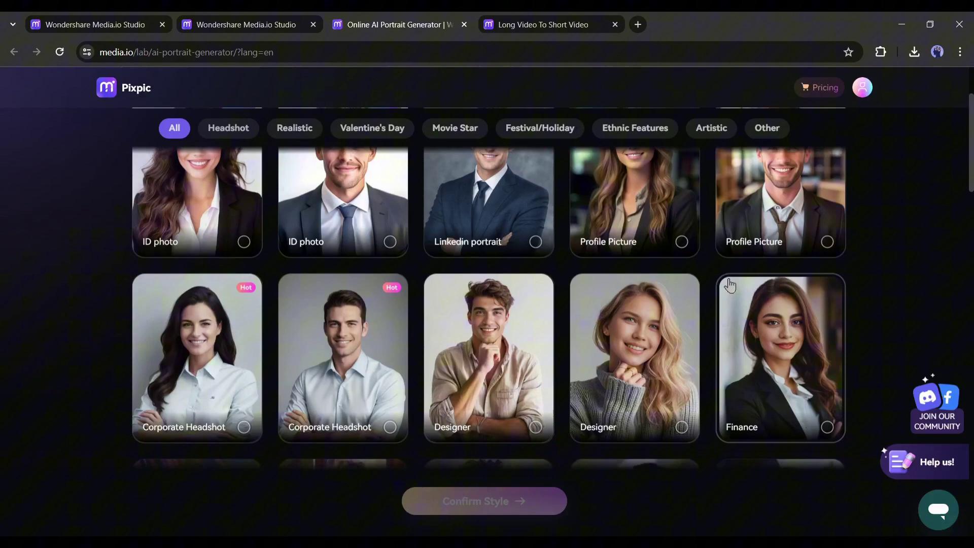
pyautogui.scroll(-2, 686, 312)
pyautogui.scroll(-2, 477, 346)
pyautogui.scroll(-2, 477, 346)
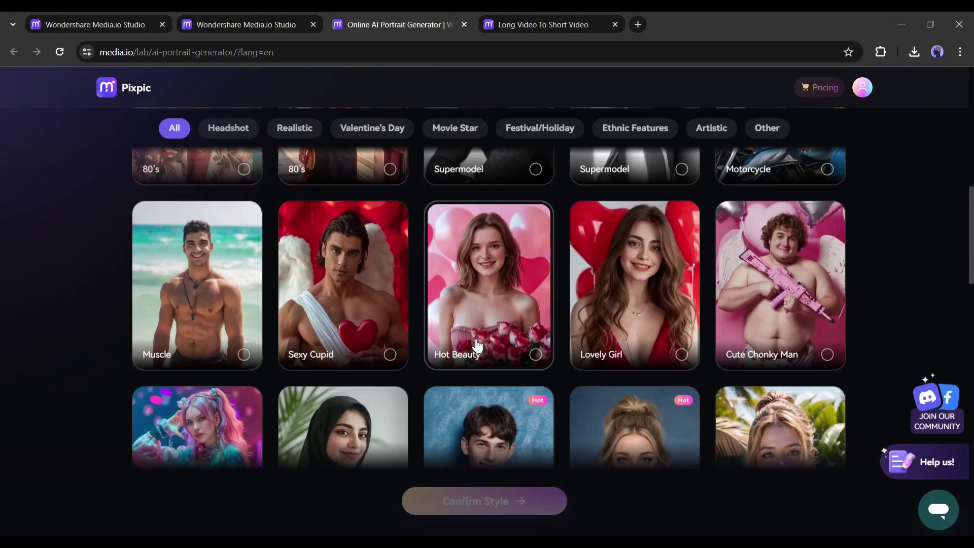
pyautogui.scroll(-2, 477, 345)
pyautogui.scroll(-1, 477, 345)
pyautogui.scroll(-2, 476, 346)
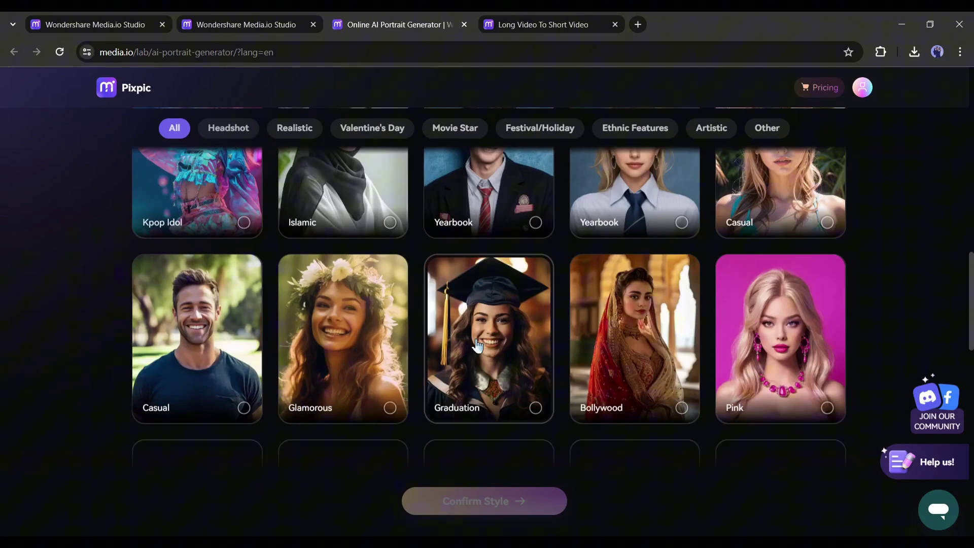
pyautogui.scroll(-2, 477, 346)
pyautogui.scroll(-2, 476, 346)
pyautogui.scroll(-2, 476, 345)
pyautogui.scroll(-1, 476, 346)
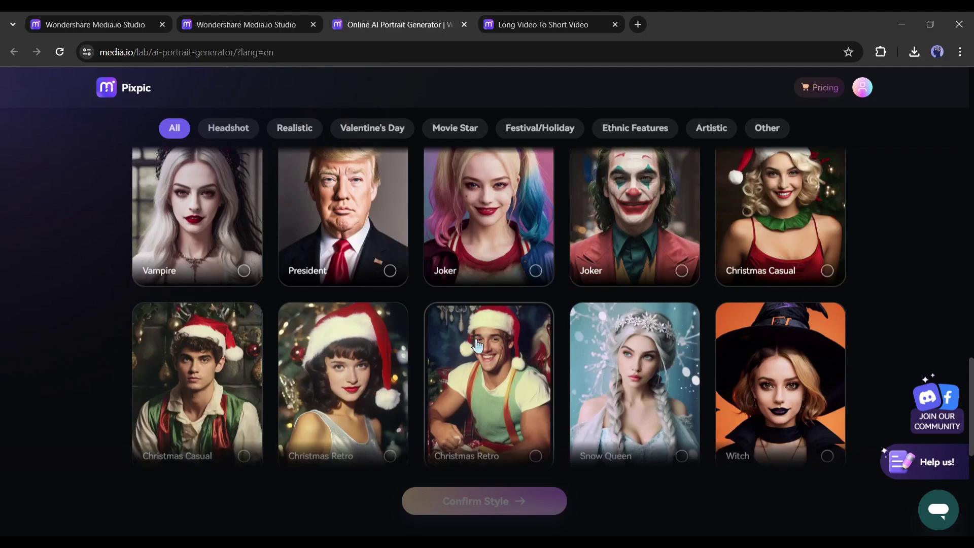
pyautogui.scroll(-2, 476, 346)
pyautogui.scroll(-3, 495, 345)
pyautogui.scroll(5, 665, 407)
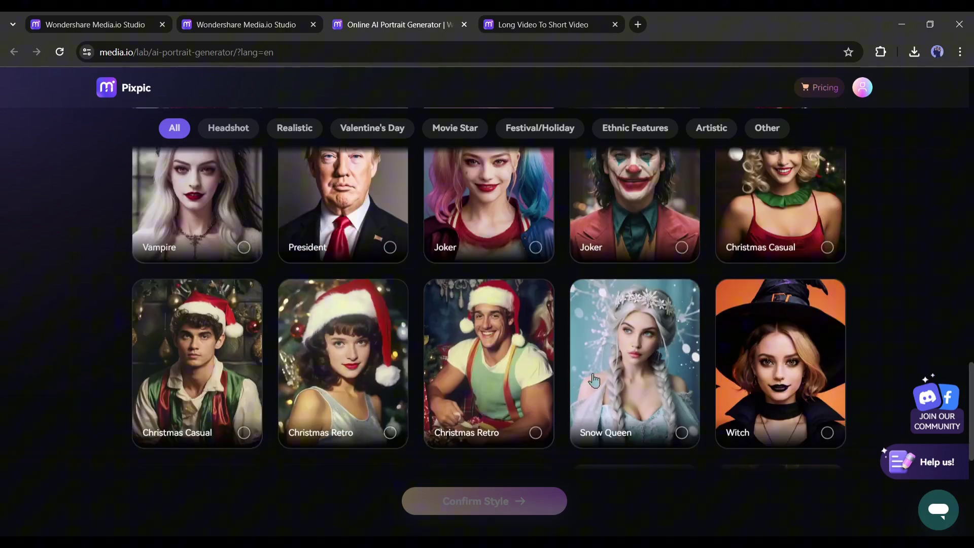
pyautogui.scroll(5, 665, 407)
pyautogui.scroll(5, 567, 363)
pyautogui.scroll(5, 567, 358)
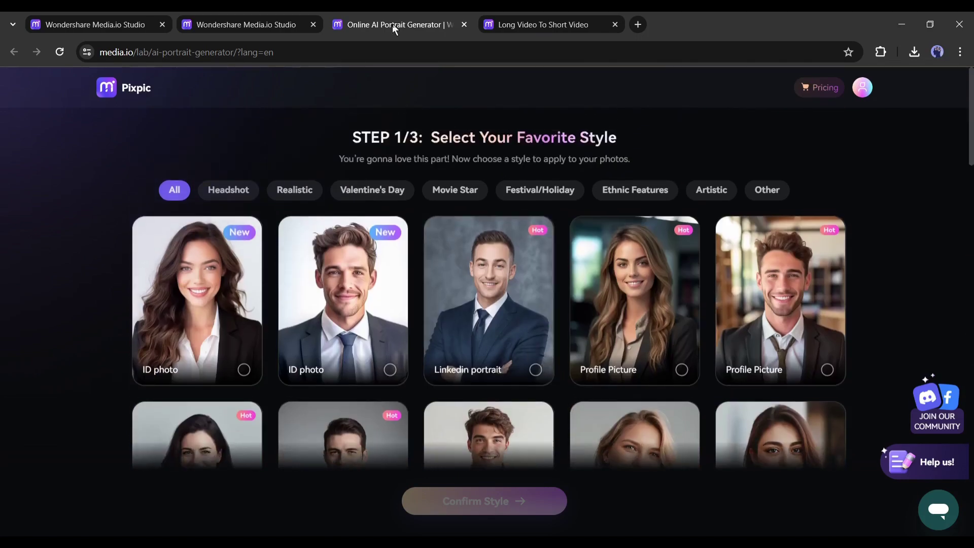
pyautogui.click(270, 17)
# - Delete the 'gym or just' transcript paragraph in KwiCut, shortening the video to 07:23
pyautogui.click(464, 25)
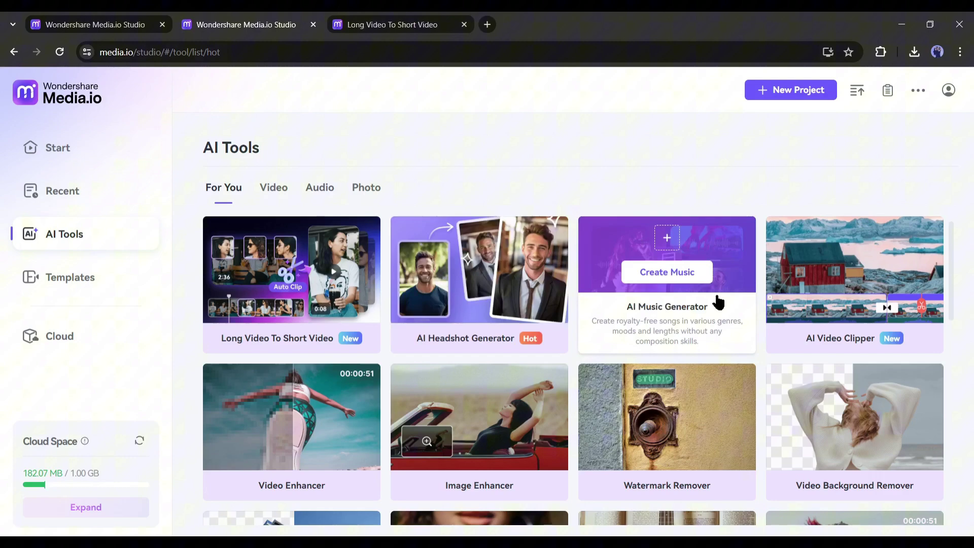
pyautogui.click(926, 277)
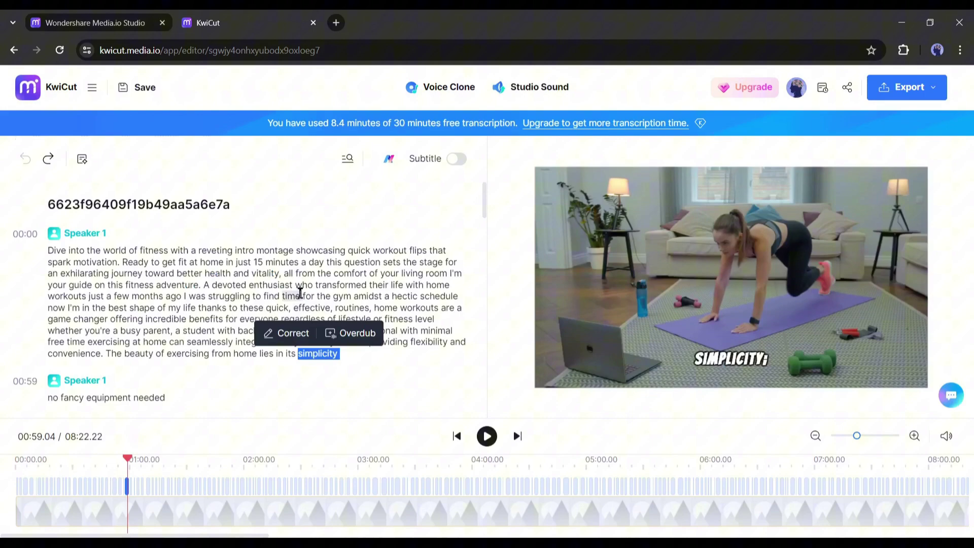
pyautogui.scroll(-5, 191, 289)
pyautogui.scroll(-3, 96, 289)
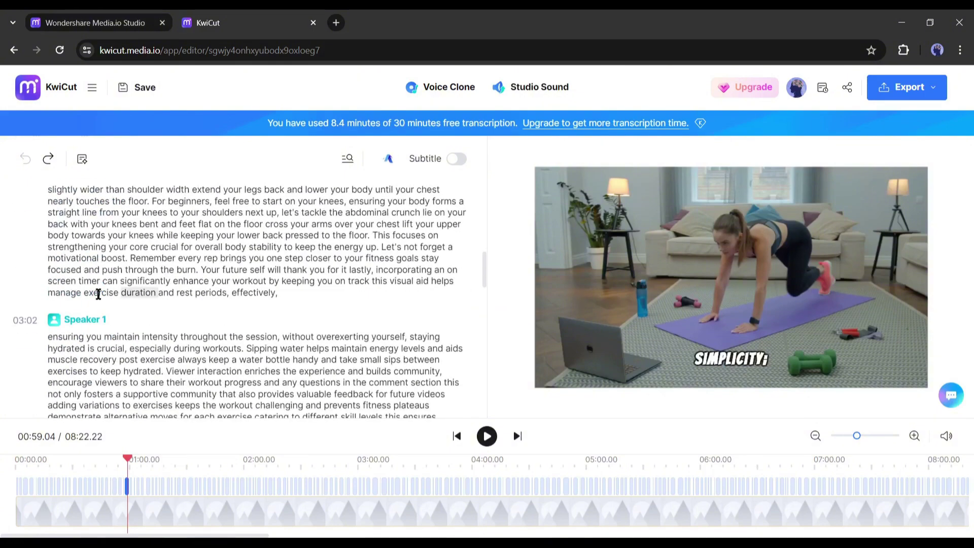
pyautogui.scroll(3, 114, 290)
pyautogui.scroll(3, 175, 262)
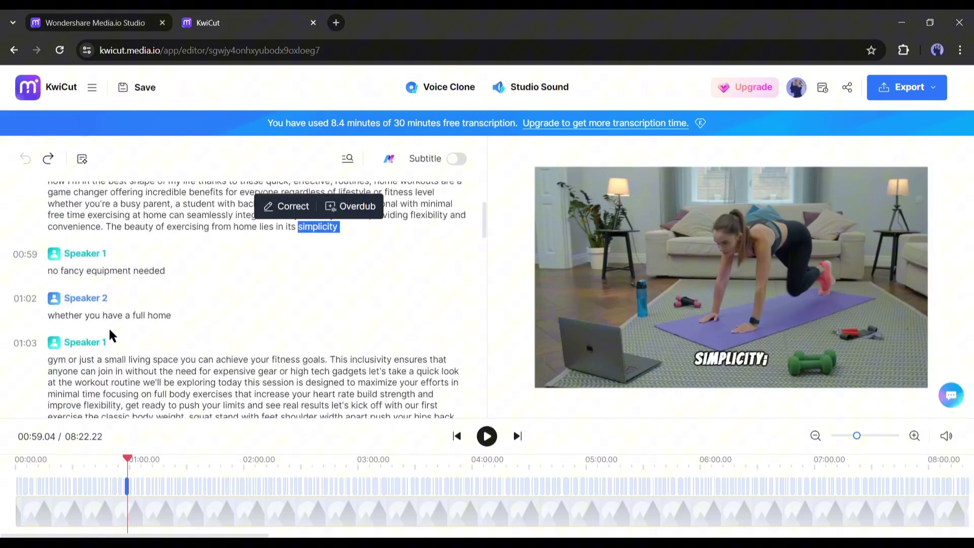
pyautogui.scroll(-3, 108, 336)
pyautogui.moveTo(48, 230); pyautogui.dragTo(291, 345)
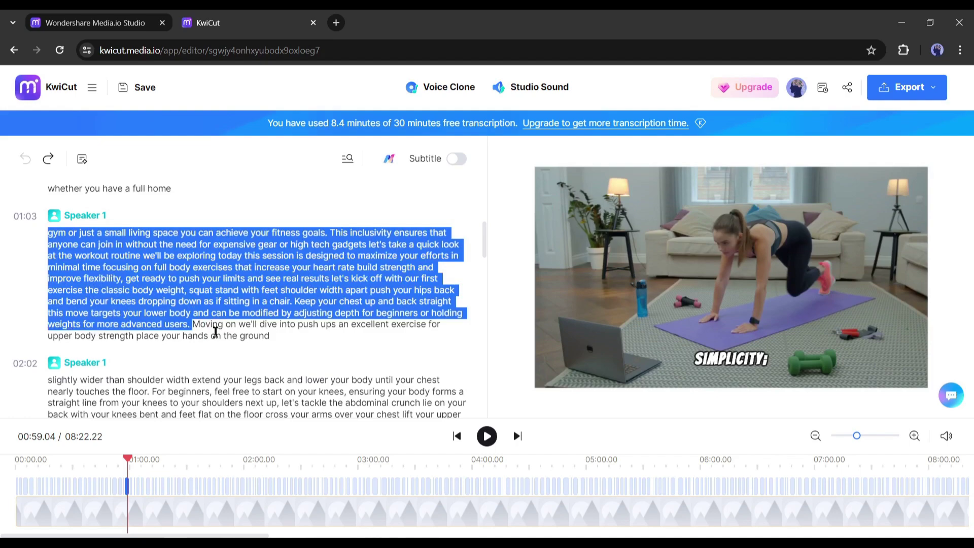
pyautogui.scroll(3, 279, 325)
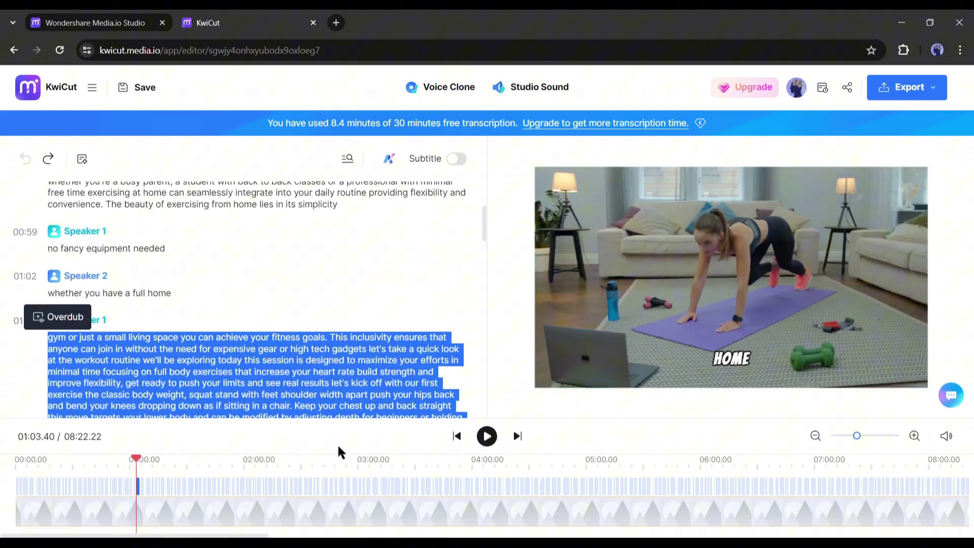
pyautogui.press('Delete')
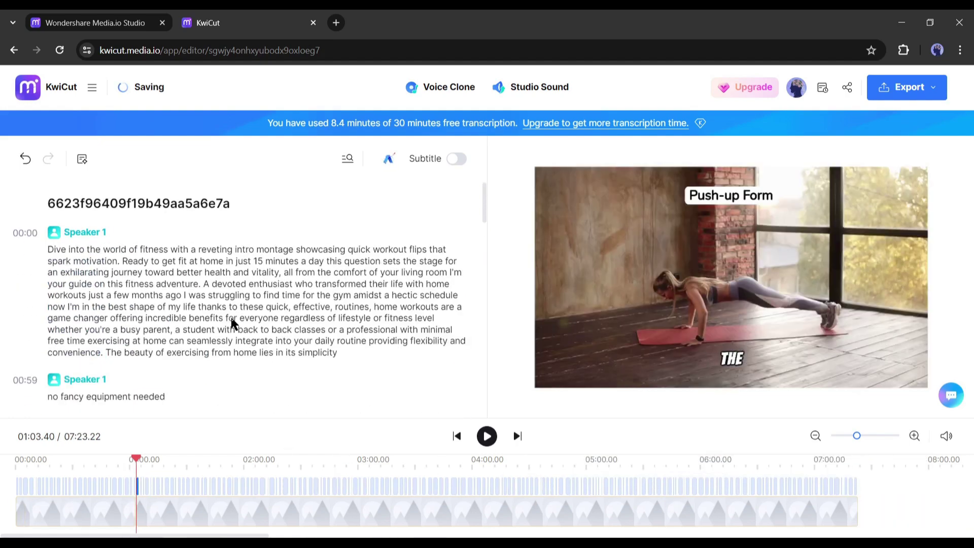
# - Correct 'width' to 'with' and select the transcript passage starting at 'shoulder'
pyautogui.click(194, 299)
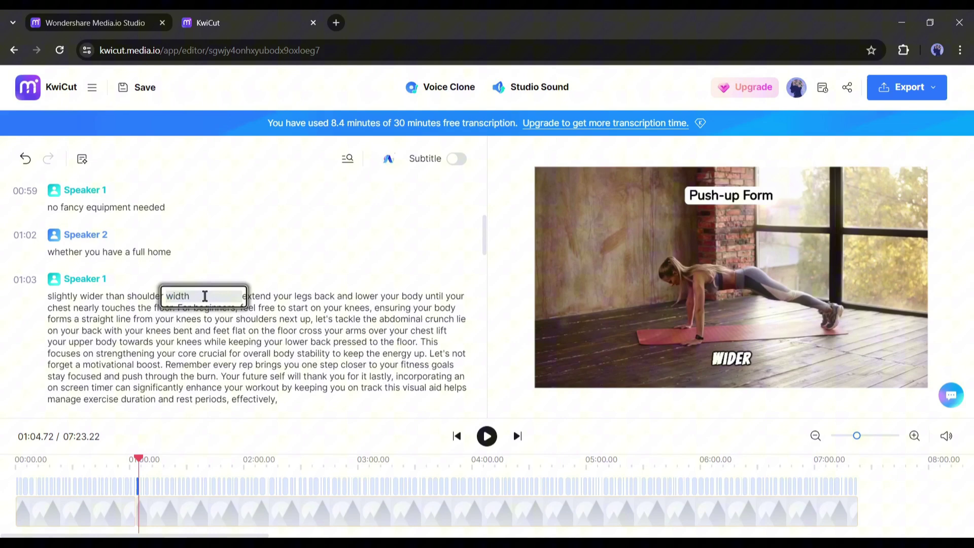
pyautogui.press('Return')
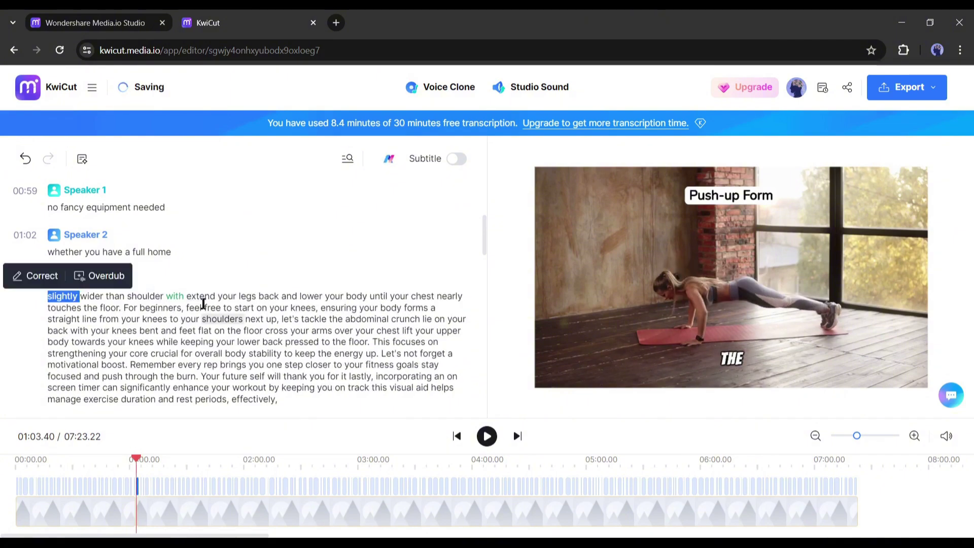
pyautogui.click(129, 300)
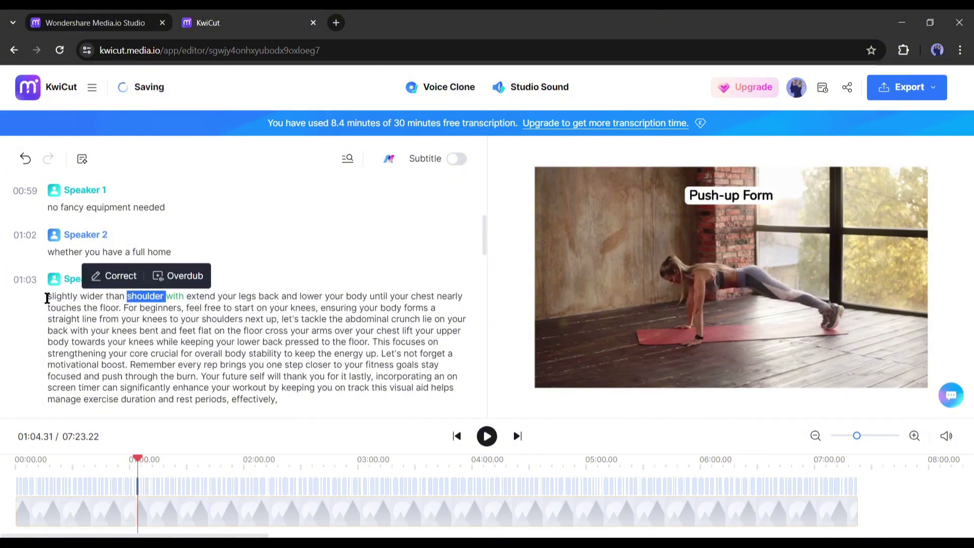
pyautogui.moveTo(46, 298); pyautogui.dragTo(223, 310)
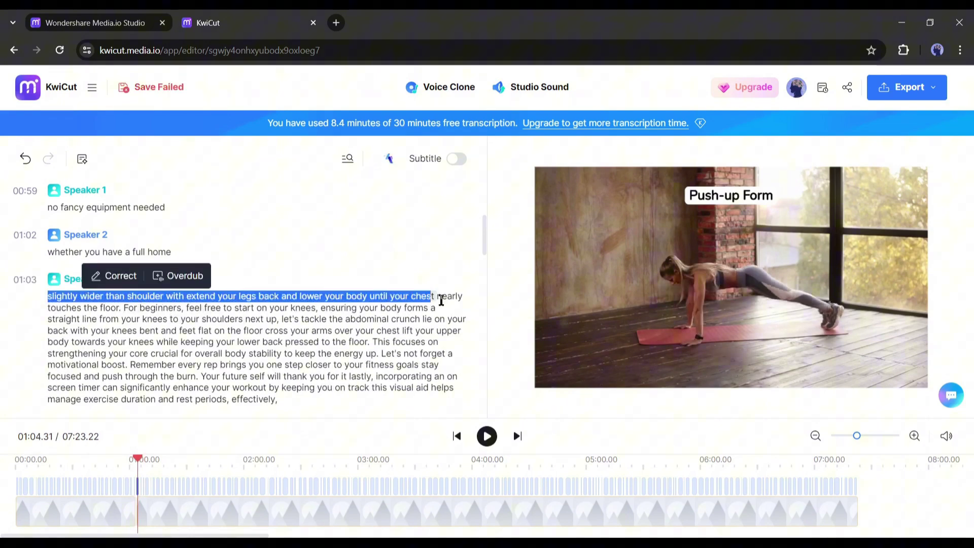
# - Extend the selection through 'next up', open its overdub voices, and cancel the Clone a new voice form
pyautogui.moveTo(284, 309)
pyautogui.mouseDown()
pyautogui.moveTo(278, 321)
pyautogui.moveTo(300, 321)
pyautogui.mouseUp()
pyautogui.click(77, 277)
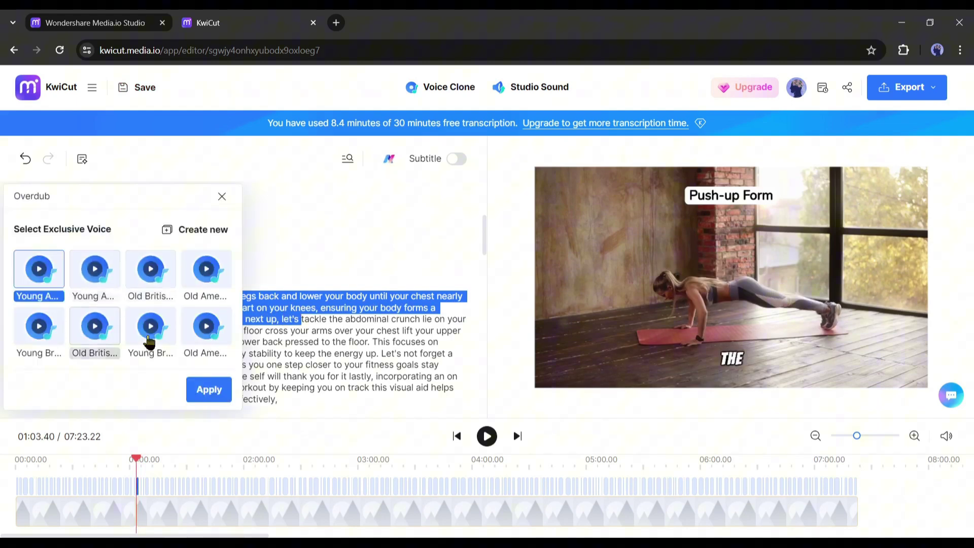
pyautogui.scroll(-2, 185, 315)
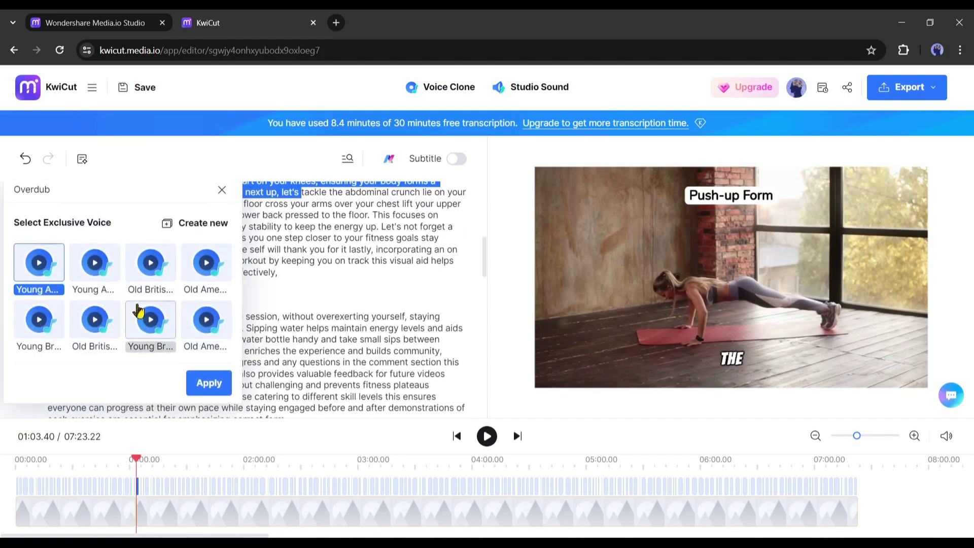
pyautogui.scroll(2, 138, 310)
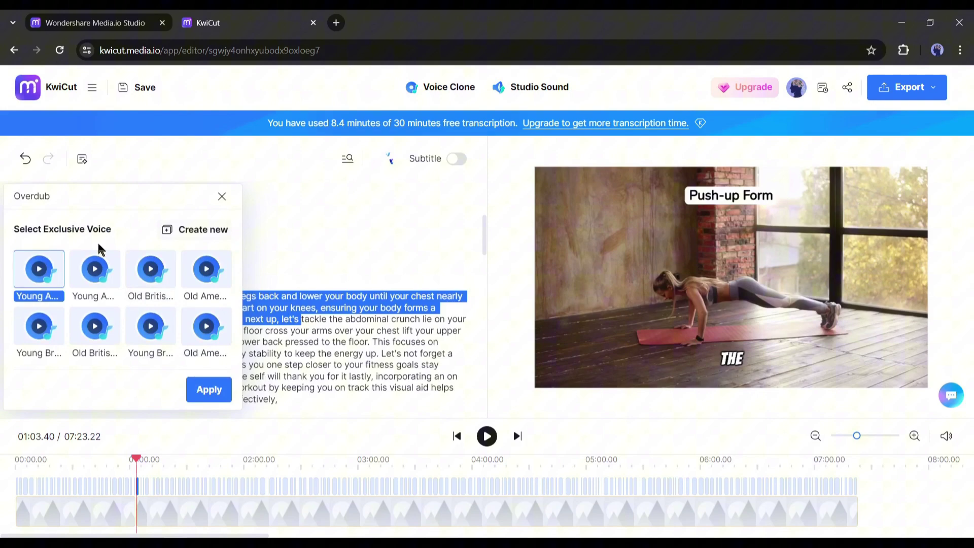
pyautogui.click(172, 235)
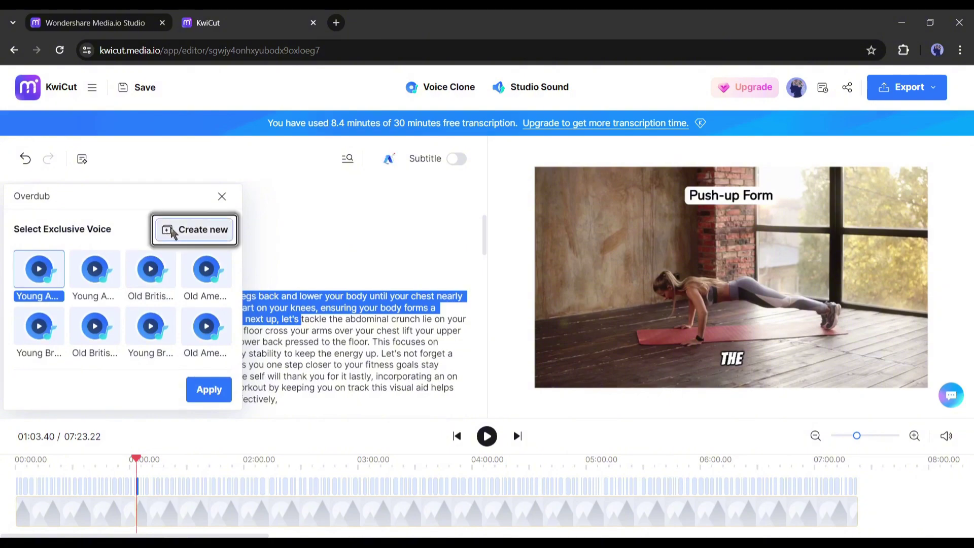
pyautogui.click(172, 233)
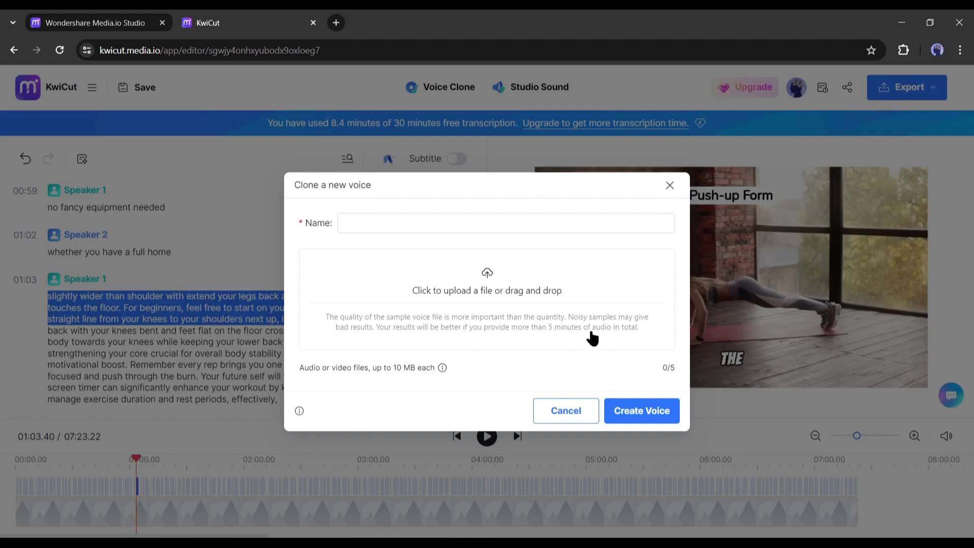
pyautogui.click(566, 410)
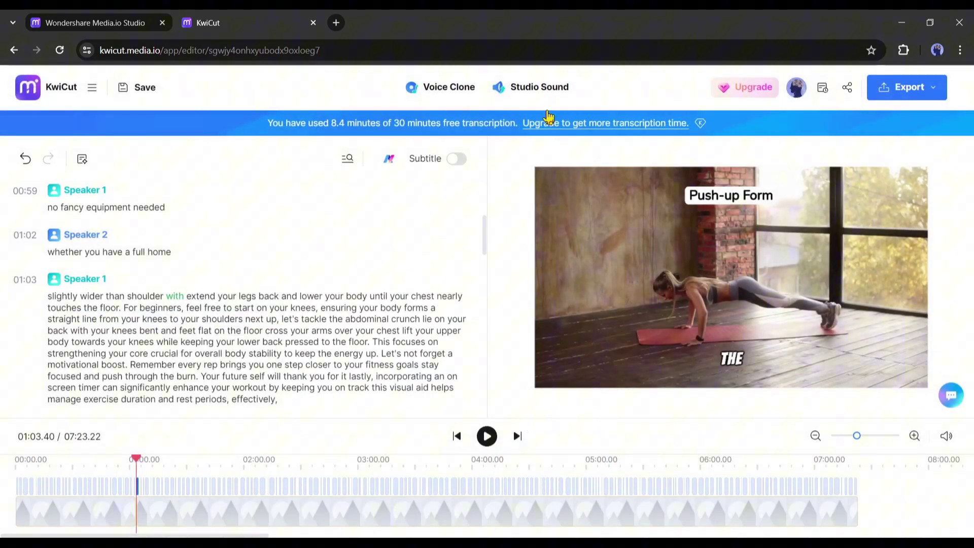
# - Review KwiCut's Studio Sound and MP4 export options, then scrub the city project to Big Ben
pyautogui.click(541, 99)
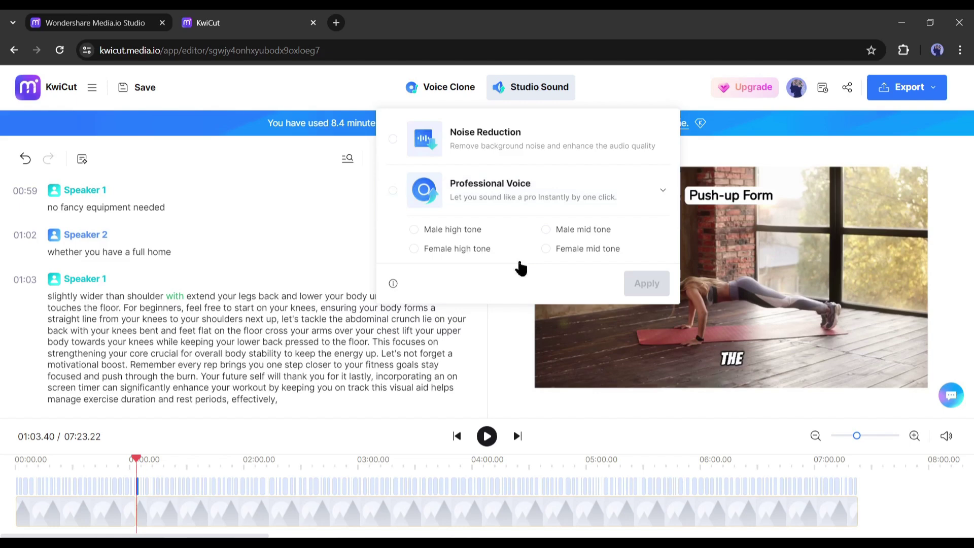
pyautogui.click(633, 77)
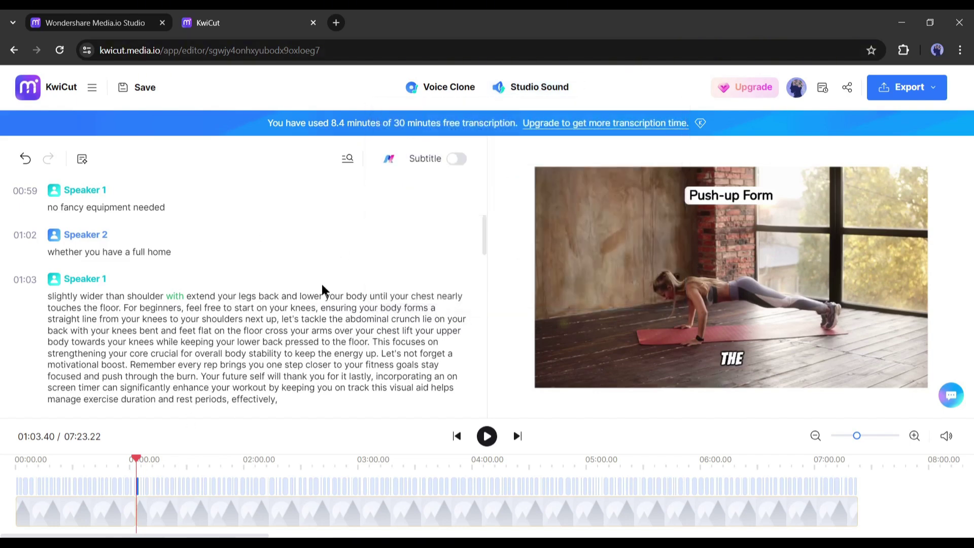
pyautogui.click(926, 99)
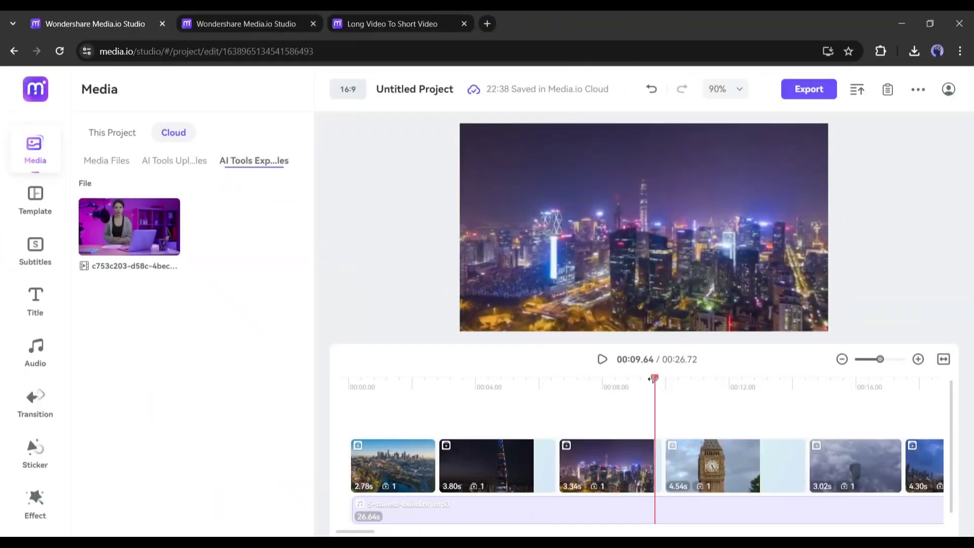
pyautogui.moveTo(653, 378); pyautogui.dragTo(715, 378)
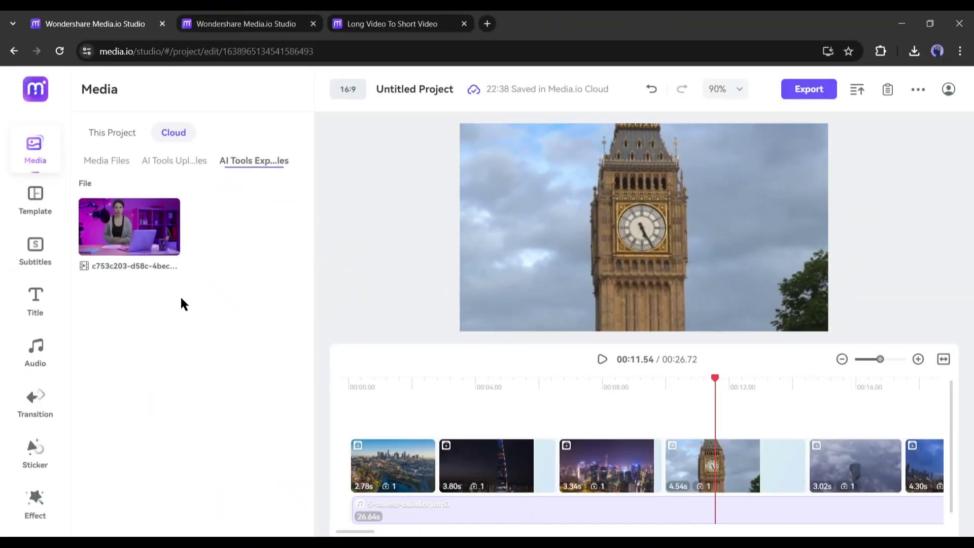
# - Add Neon Titles Pack Title 08 reading 'Top 5 Tallest Building' to the opening clip, then browse music
pyautogui.click(51, 312)
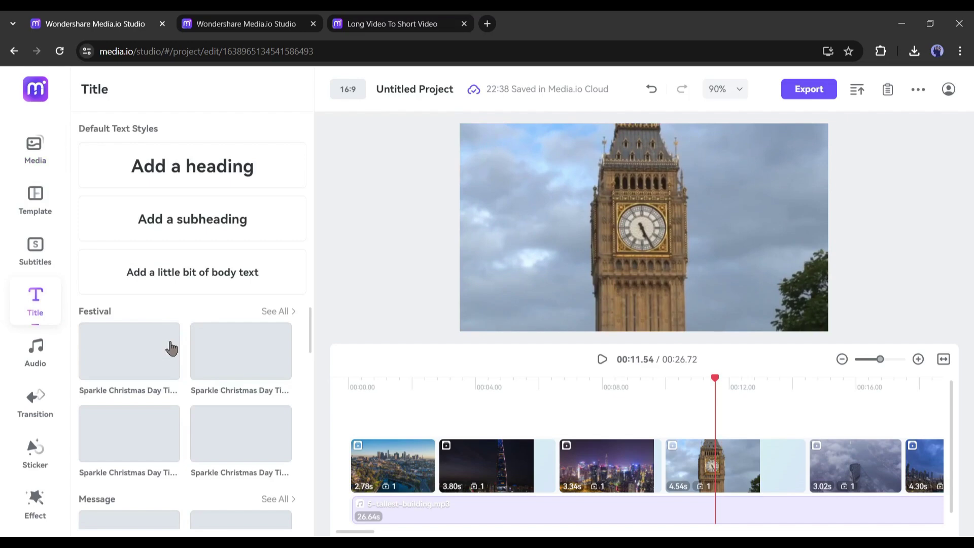
pyautogui.scroll(-5, 213, 398)
pyautogui.scroll(-2, 216, 409)
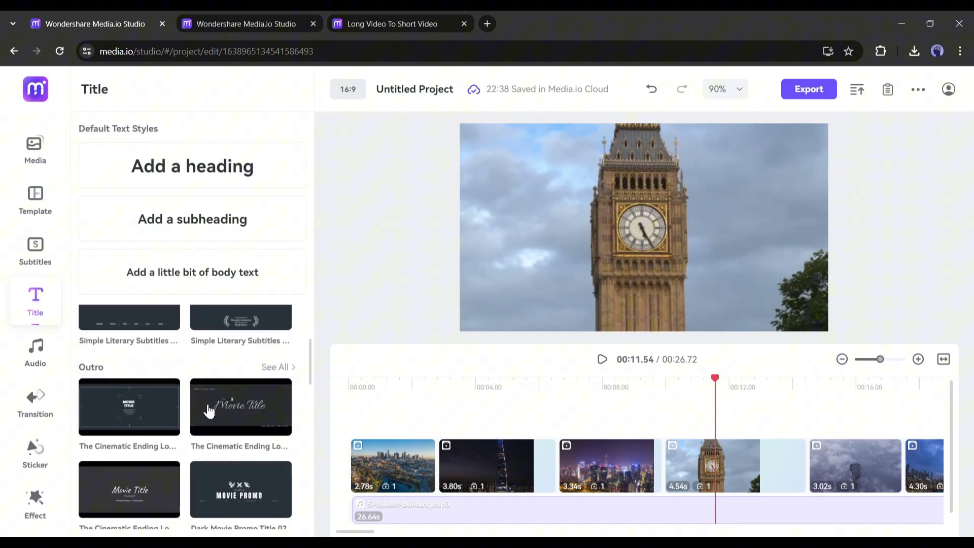
pyautogui.scroll(-3, 211, 409)
pyautogui.scroll(-2, 198, 415)
pyautogui.scroll(-1, 159, 419)
pyautogui.scroll(-3, 158, 422)
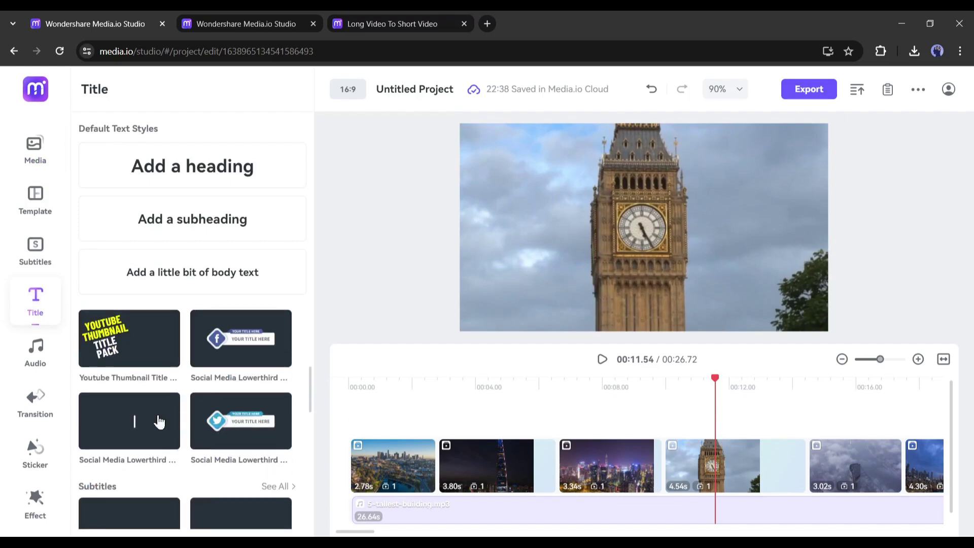
pyautogui.scroll(-2, 216, 436)
pyautogui.scroll(-2, 219, 419)
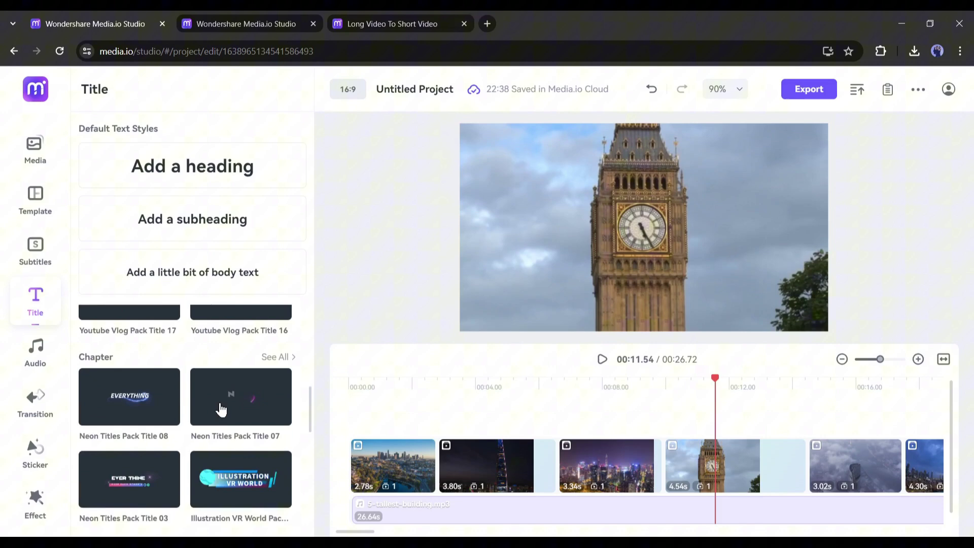
pyautogui.click(125, 401)
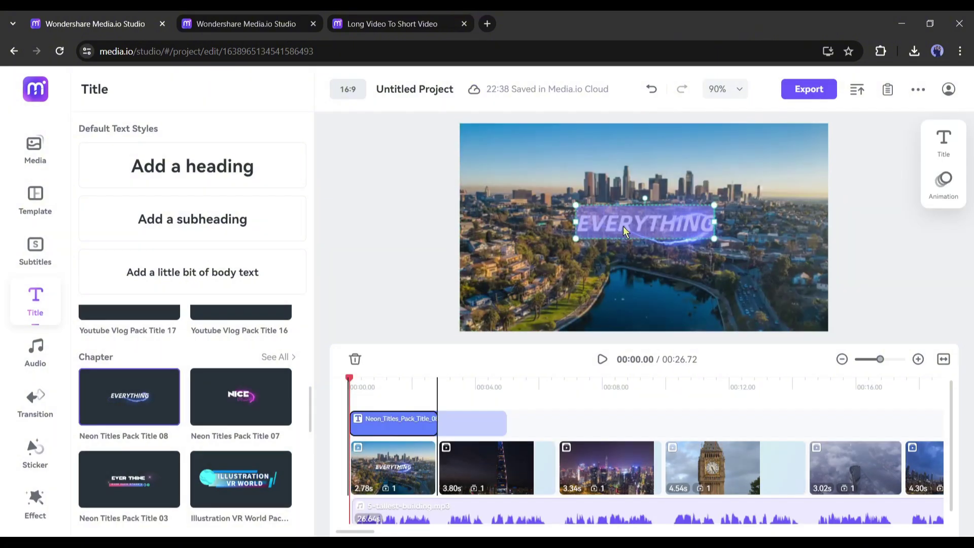
pyautogui.write('Building')
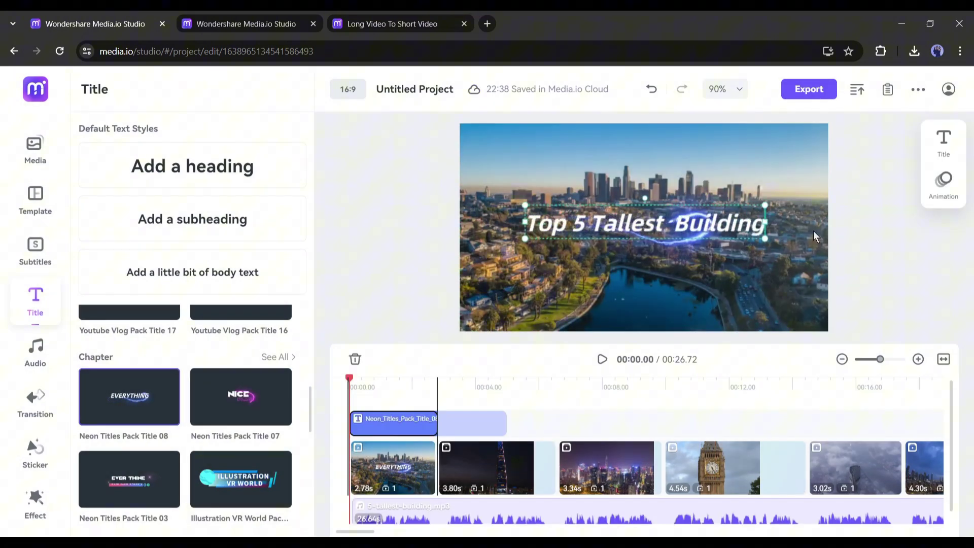
pyautogui.click(34, 366)
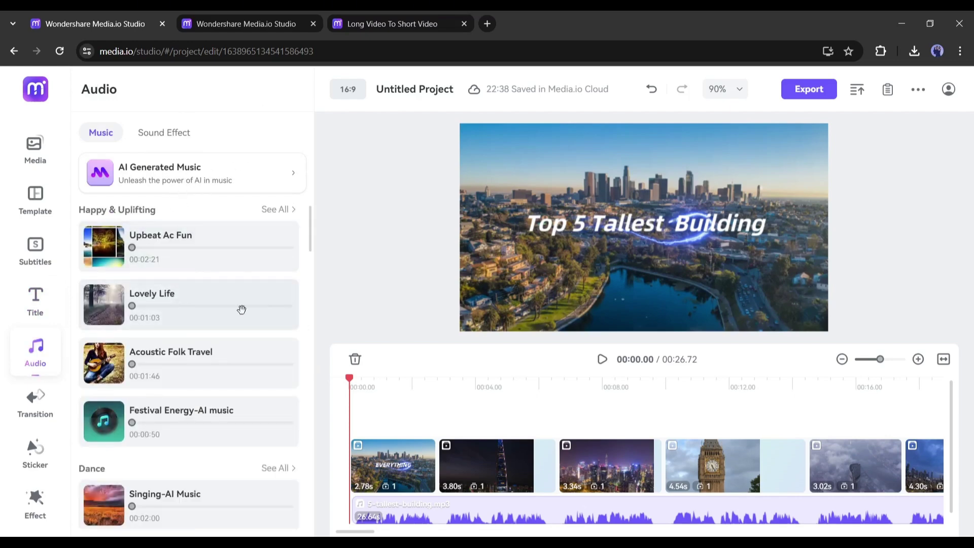
pyautogui.scroll(-2, 217, 386)
pyautogui.scroll(-3, 214, 386)
pyautogui.scroll(-4, 211, 387)
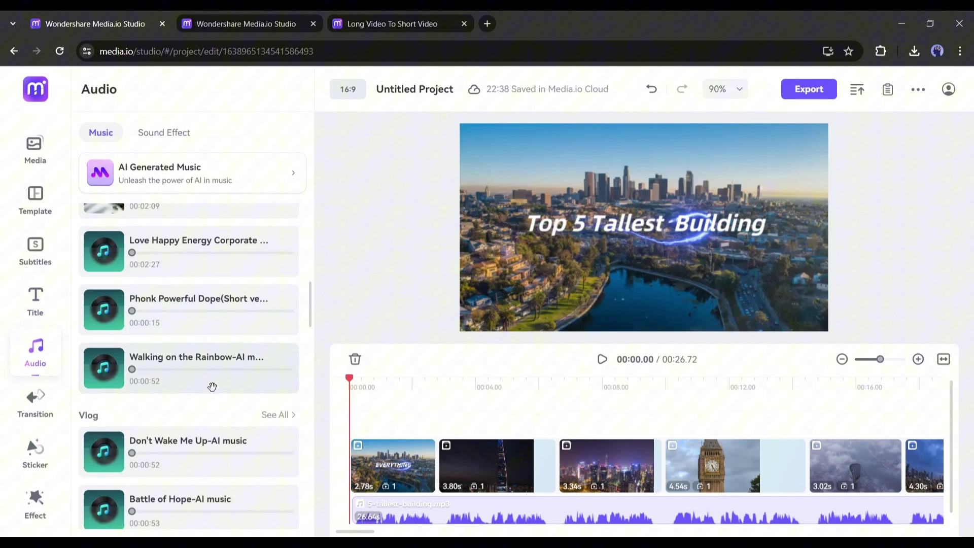
pyautogui.scroll(4, 198, 260)
pyautogui.scroll(3, 198, 259)
# - Switch the Audio panel to Sound Effect and scroll through its categories
pyautogui.click(169, 143)
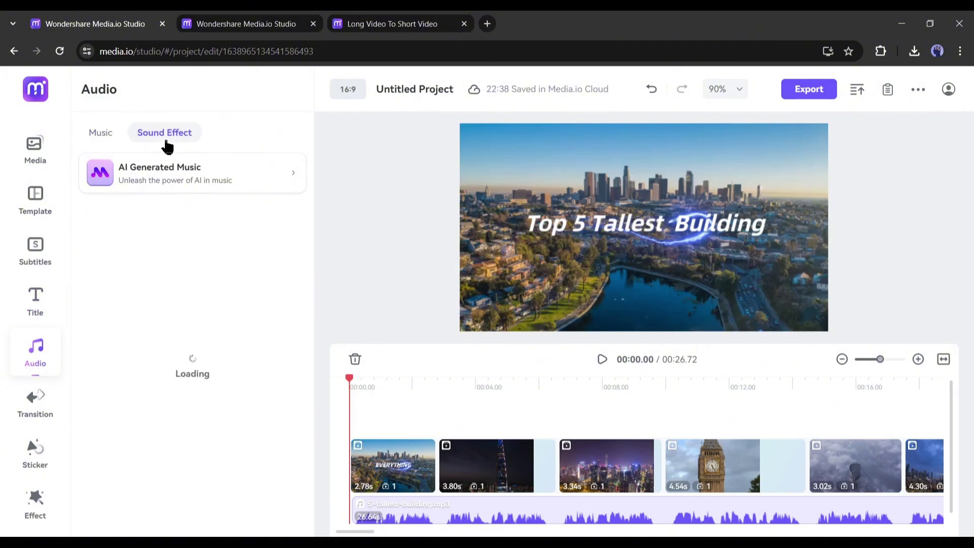
pyautogui.scroll(-3, 171, 324)
pyautogui.scroll(-3, 174, 334)
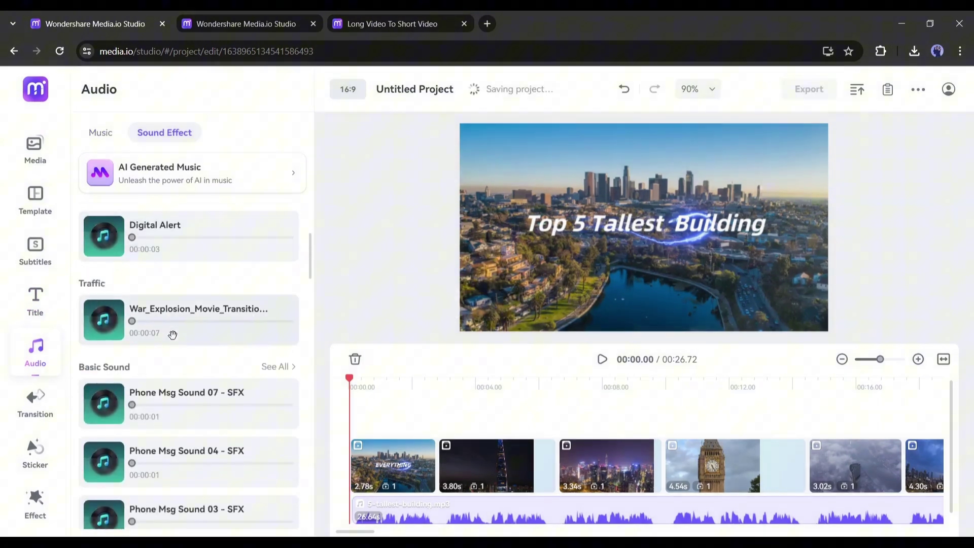
pyautogui.scroll(-2, 174, 336)
pyautogui.scroll(-3, 174, 343)
pyautogui.scroll(-1, 172, 335)
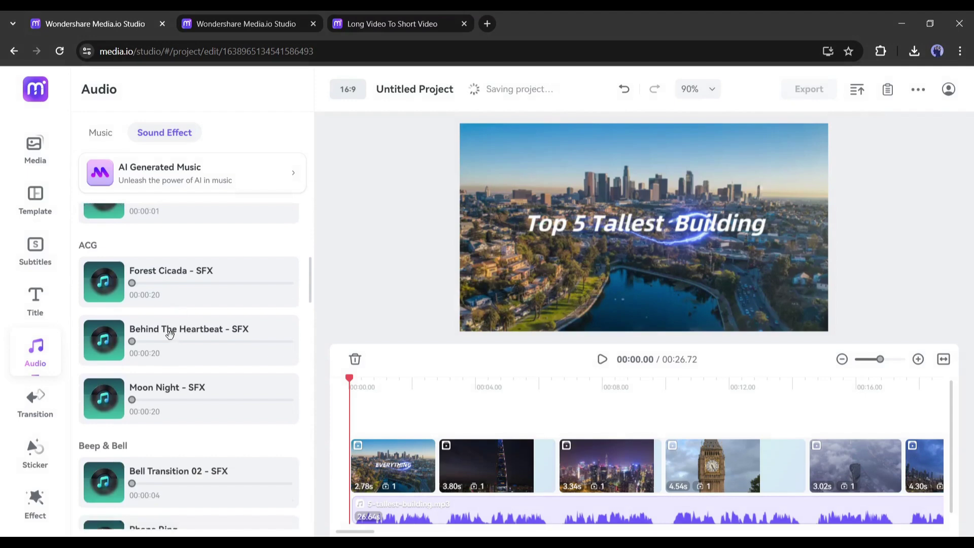
pyautogui.scroll(4, 169, 332)
pyautogui.scroll(5, 164, 319)
pyautogui.scroll(-5, 198, 266)
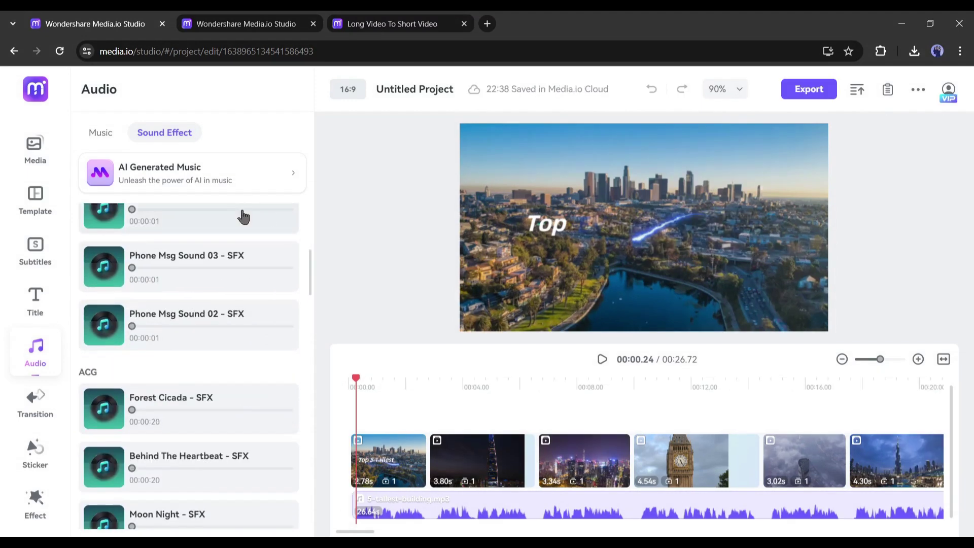
pyautogui.click(186, 181)
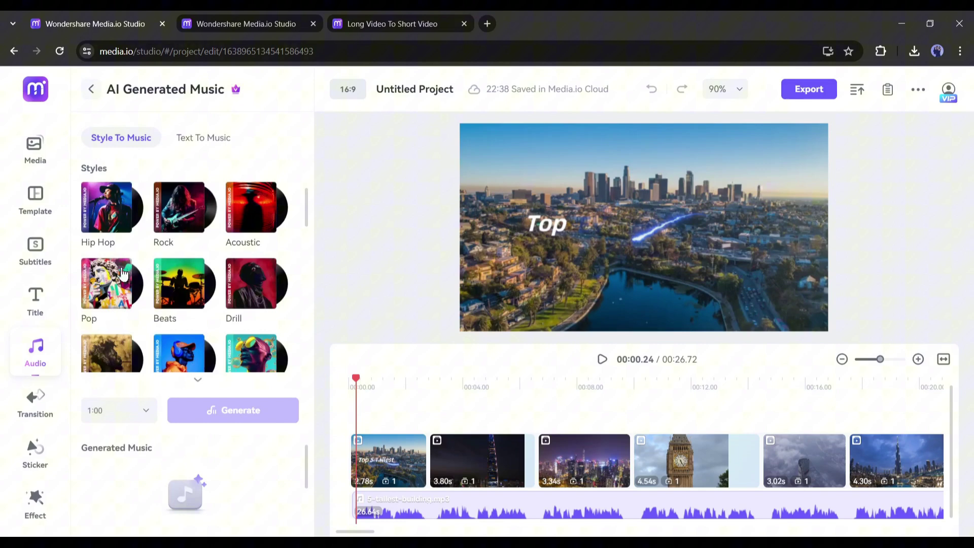
pyautogui.scroll(-1, 125, 274)
pyautogui.click(192, 237)
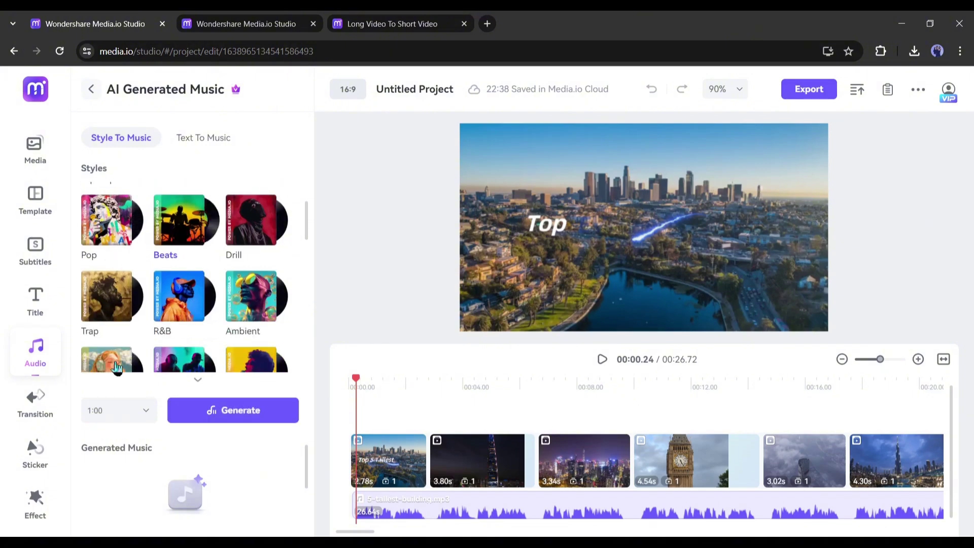
pyautogui.click(133, 414)
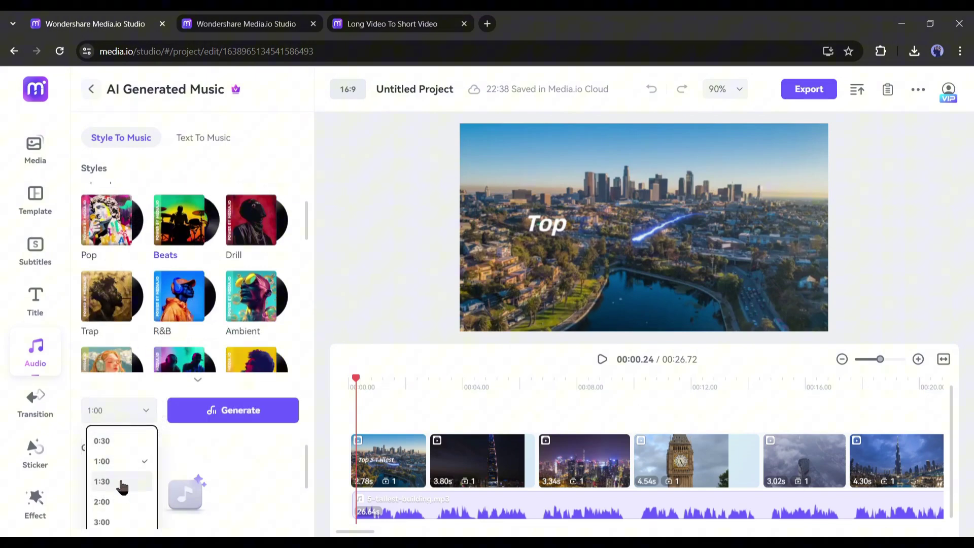
pyautogui.click(120, 462)
pyautogui.click(246, 420)
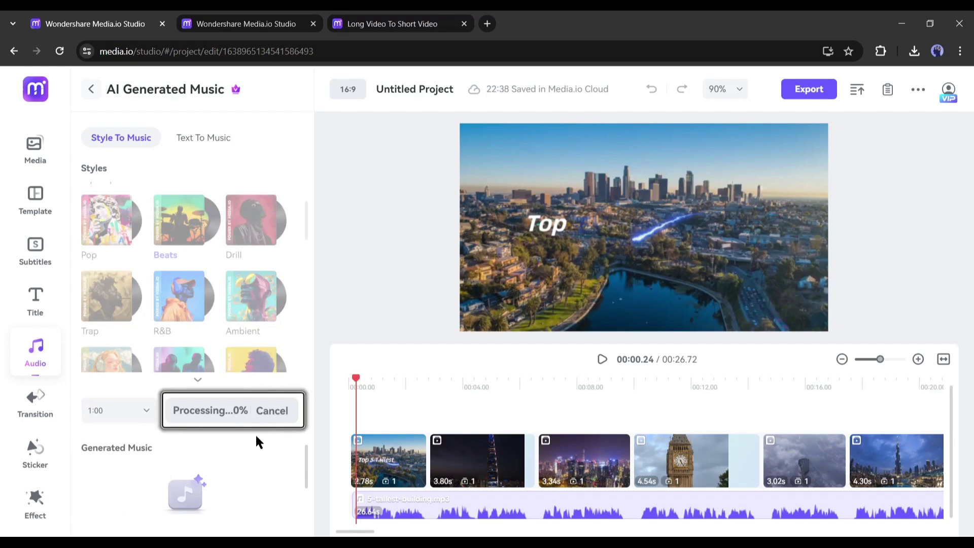
pyautogui.click(214, 144)
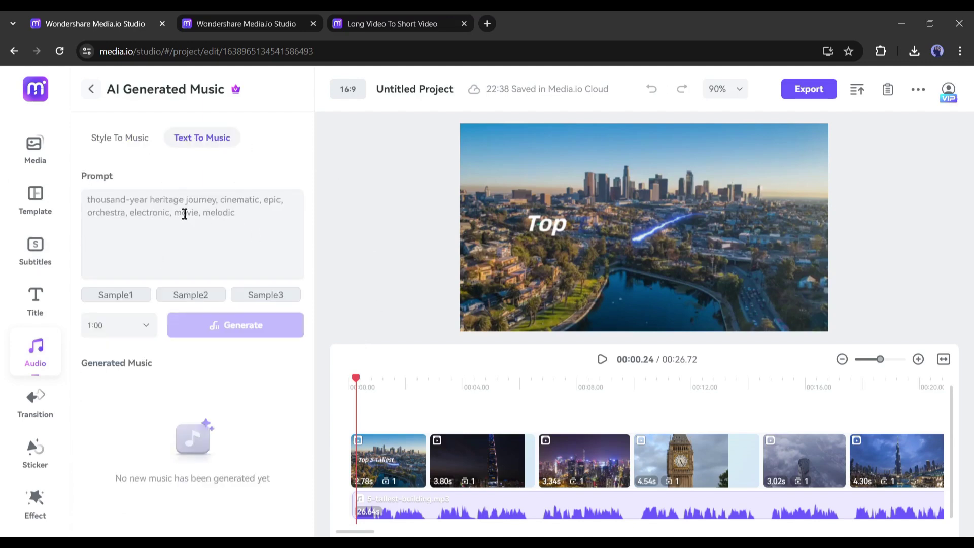
pyautogui.click(170, 209)
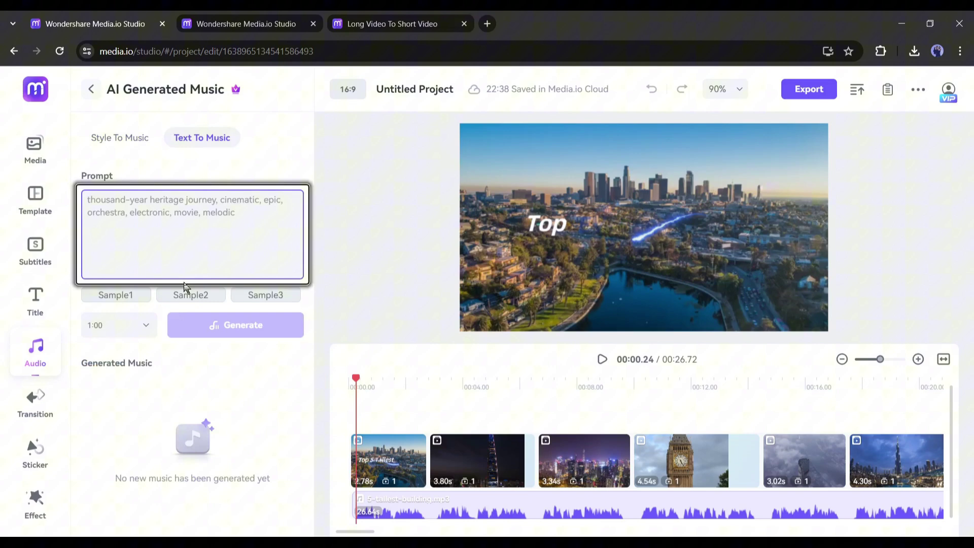
pyautogui.click(187, 297)
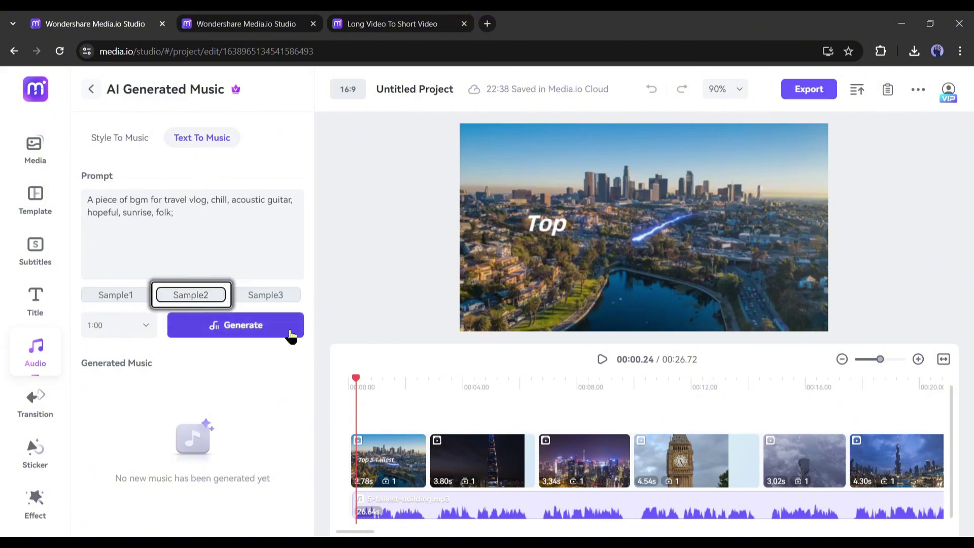
pyautogui.click(266, 333)
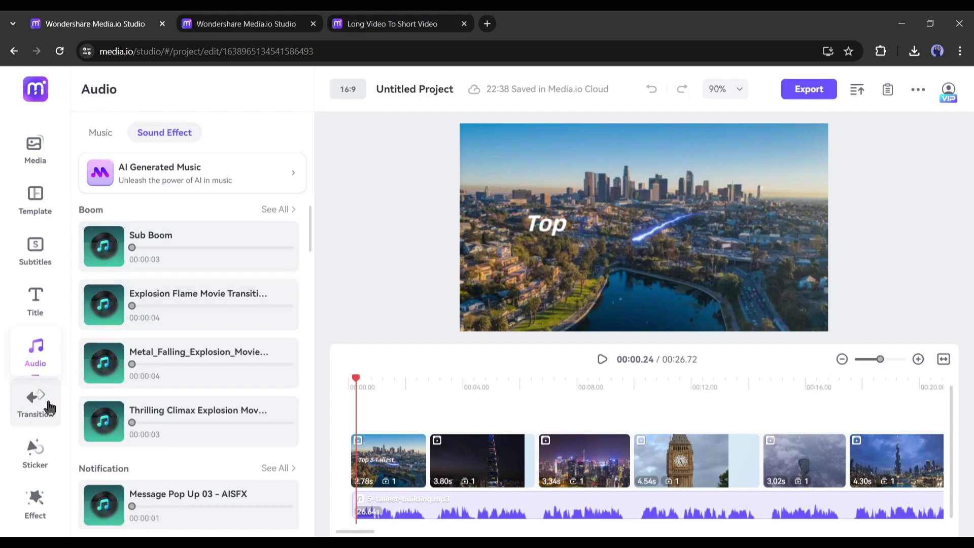
# - Place the Fancy Atmosphere light transition between clips 1 and 2, then open Stickers for Meteors 01
pyautogui.click(32, 403)
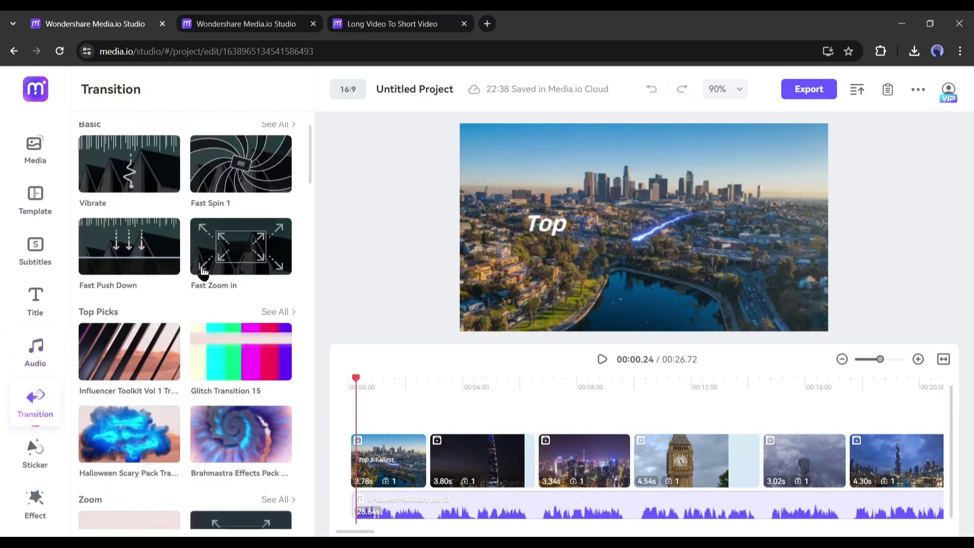
pyautogui.scroll(-3, 201, 271)
pyautogui.scroll(-3, 200, 295)
pyautogui.scroll(-3, 172, 299)
pyautogui.scroll(-5, 173, 299)
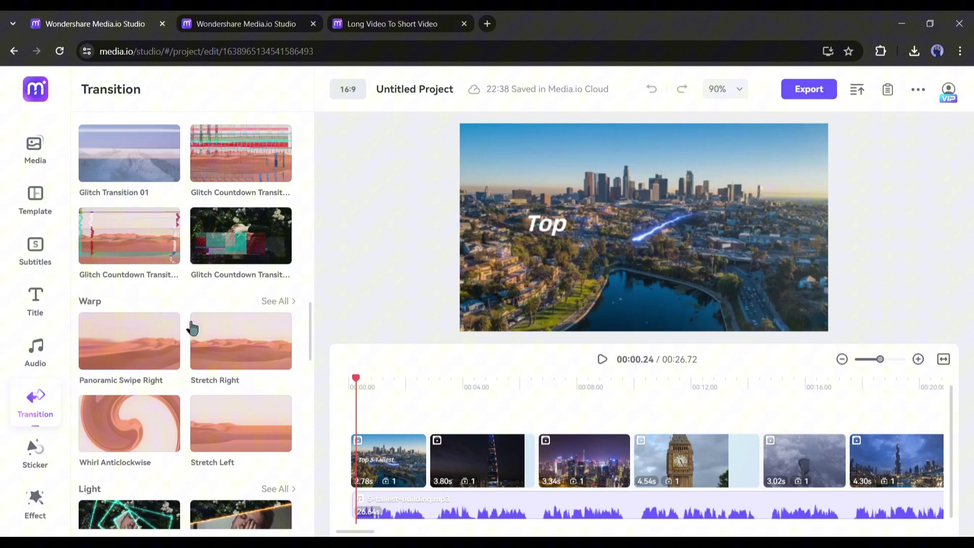
pyautogui.scroll(-5, 190, 328)
pyautogui.scroll(-5, 190, 327)
pyautogui.scroll(-5, 190, 327)
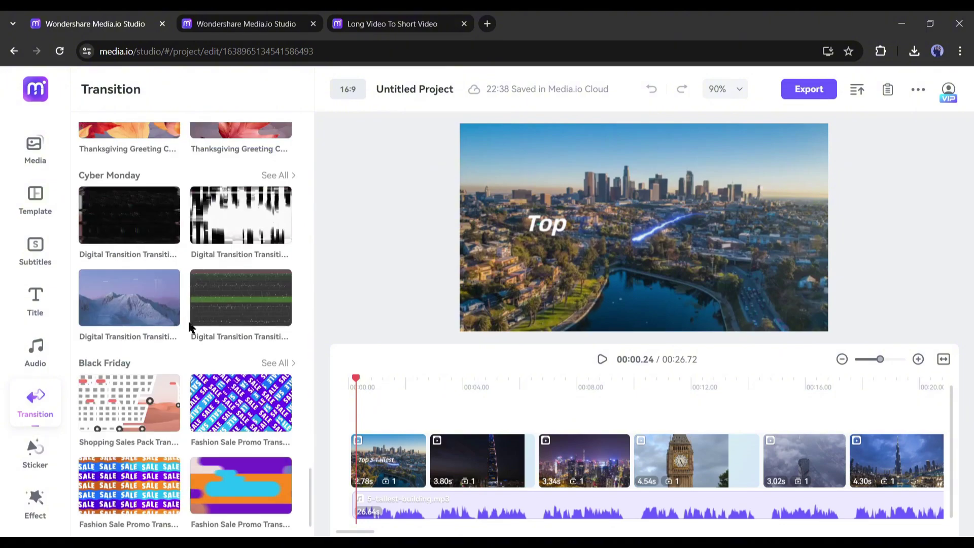
pyautogui.scroll(5, 190, 328)
pyautogui.scroll(5, 179, 403)
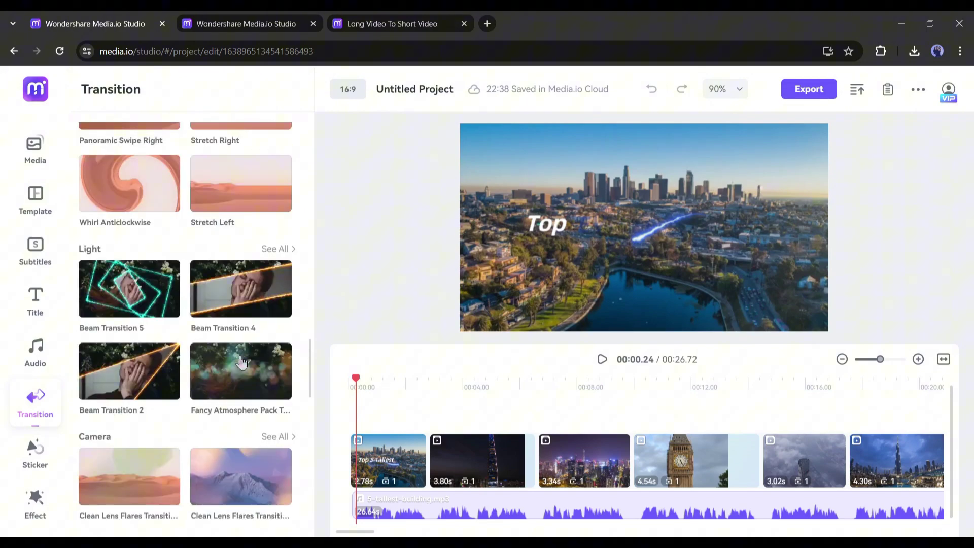
pyautogui.moveTo(225, 380); pyautogui.dragTo(442, 465)
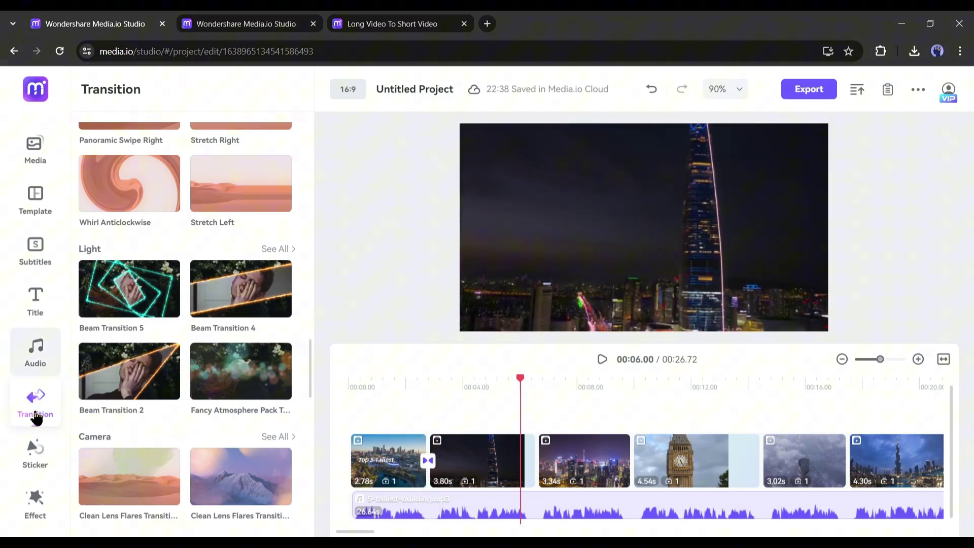
pyautogui.click(28, 458)
pyautogui.scroll(-1, 231, 277)
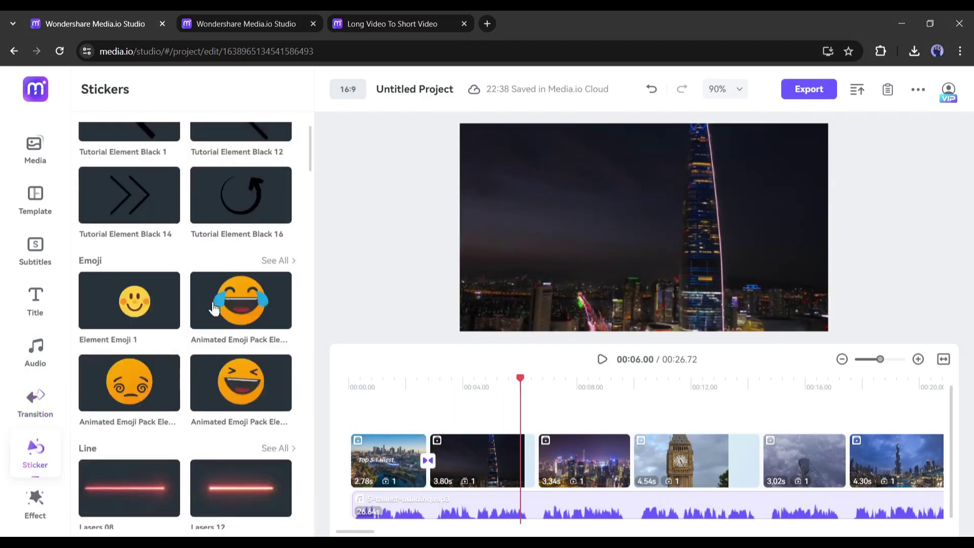
pyautogui.scroll(-5, 201, 320)
pyautogui.scroll(-3, 181, 343)
pyautogui.scroll(-1, 182, 343)
pyautogui.scroll(3, 234, 254)
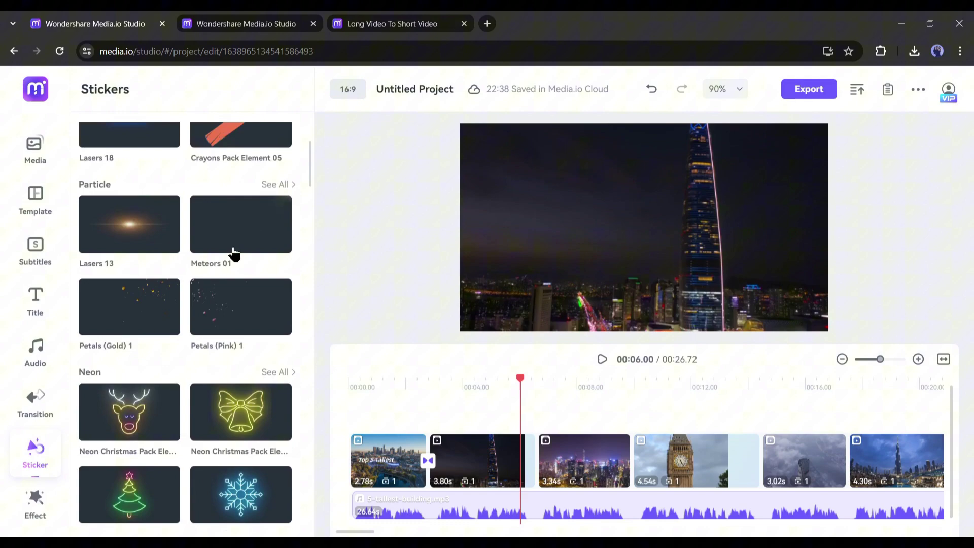
pyautogui.moveTo(233, 229); pyautogui.dragTo(487, 407)
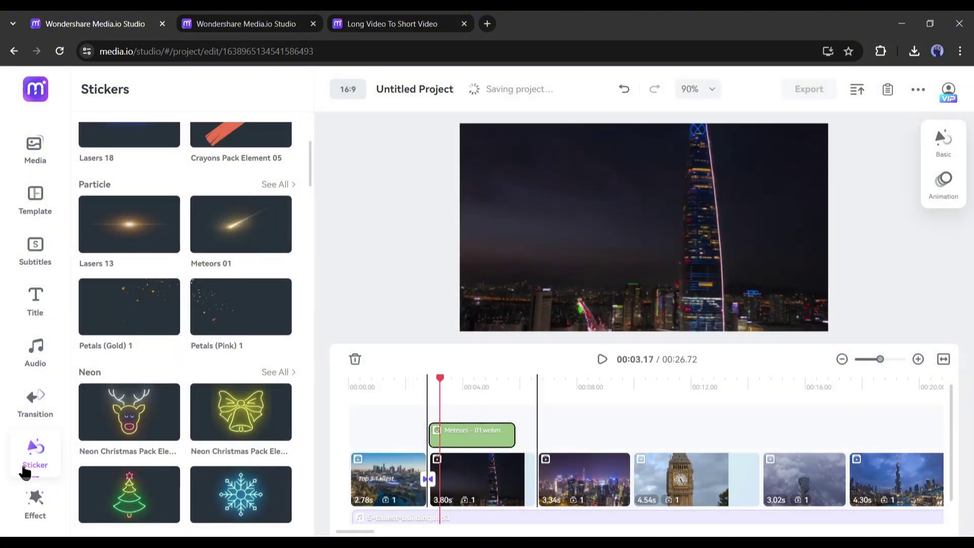
pyautogui.click(36, 503)
pyautogui.scroll(-3, 200, 349)
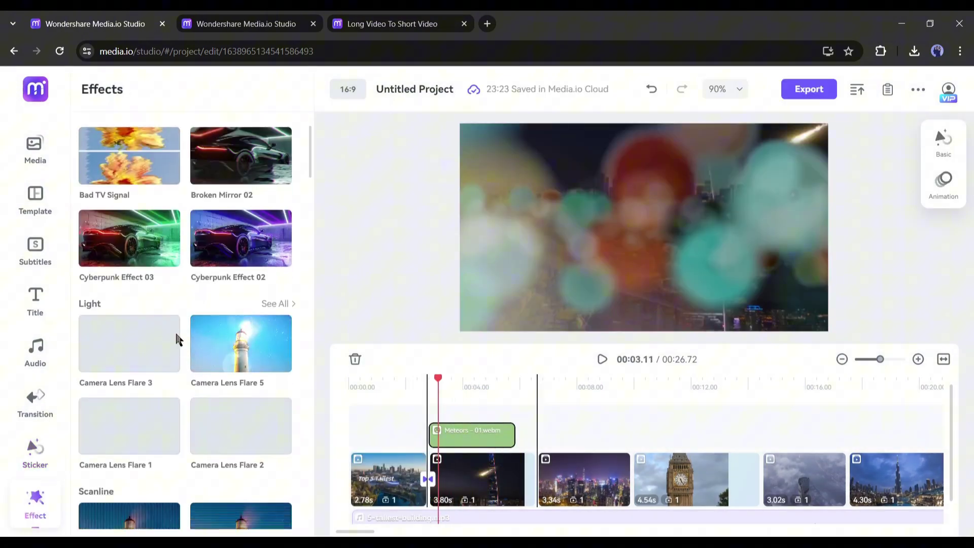
pyautogui.scroll(-4, 190, 342)
pyautogui.scroll(-5, 169, 340)
pyautogui.scroll(-3, 145, 343)
pyautogui.scroll(-3, 145, 343)
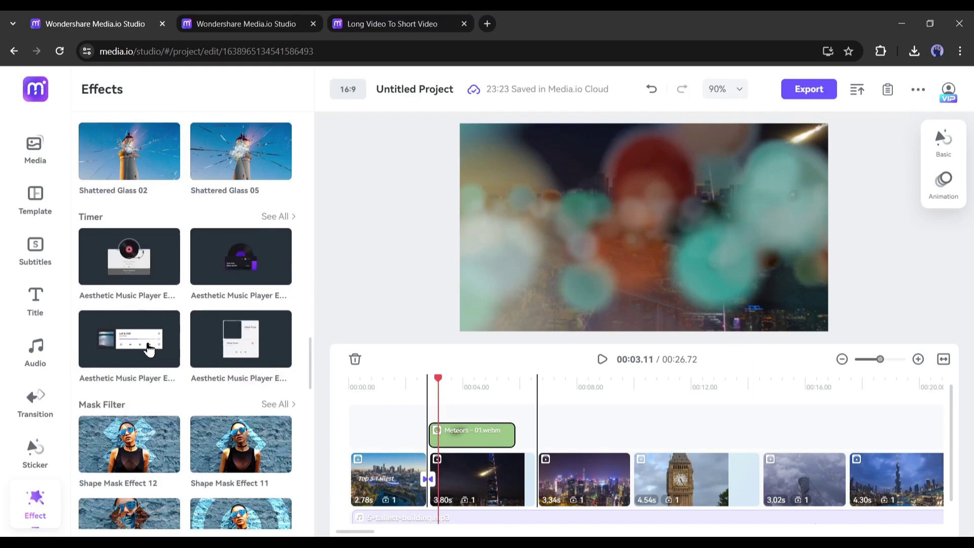
pyautogui.scroll(-3, 145, 346)
pyautogui.scroll(9, 142, 371)
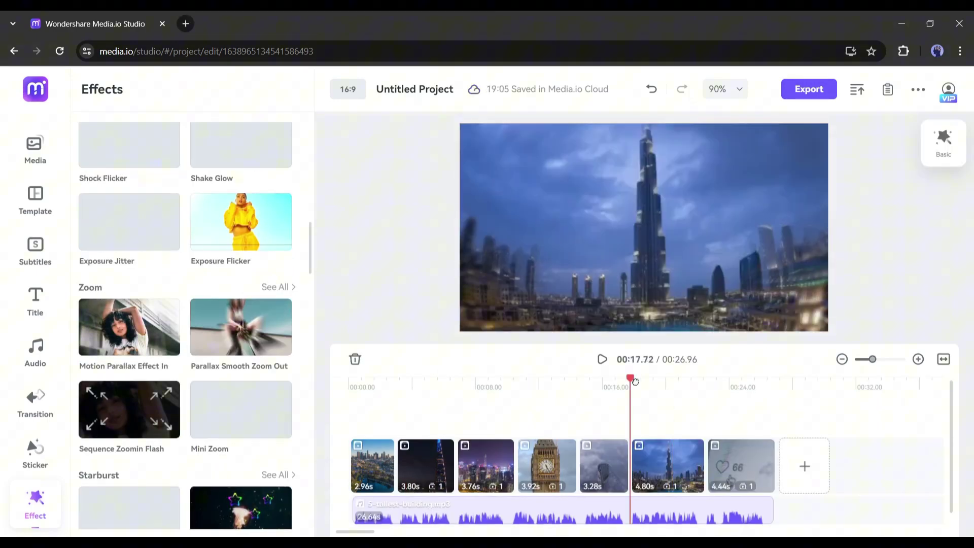
pyautogui.moveTo(633, 381)
pyautogui.mouseDown()
pyautogui.moveTo(696, 385)
pyautogui.moveTo(642, 385)
pyautogui.mouseUp()
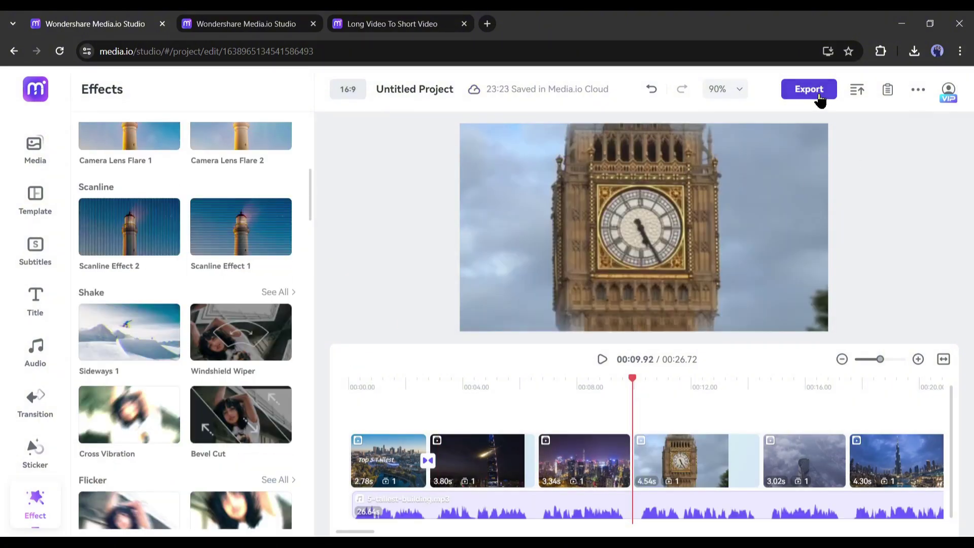
# - Export the project as a 720p, 30fps MP4 and play back the result
pyautogui.click(809, 89)
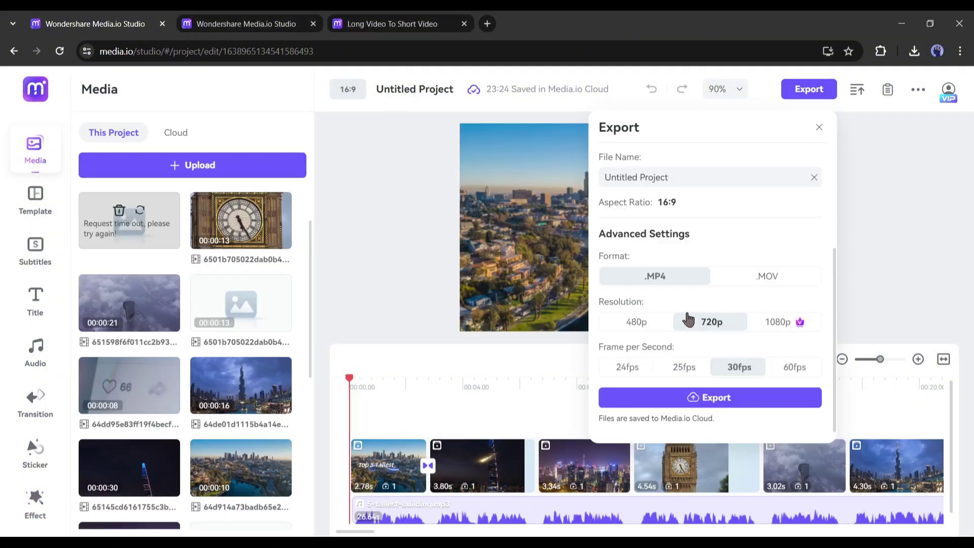
pyautogui.click(691, 397)
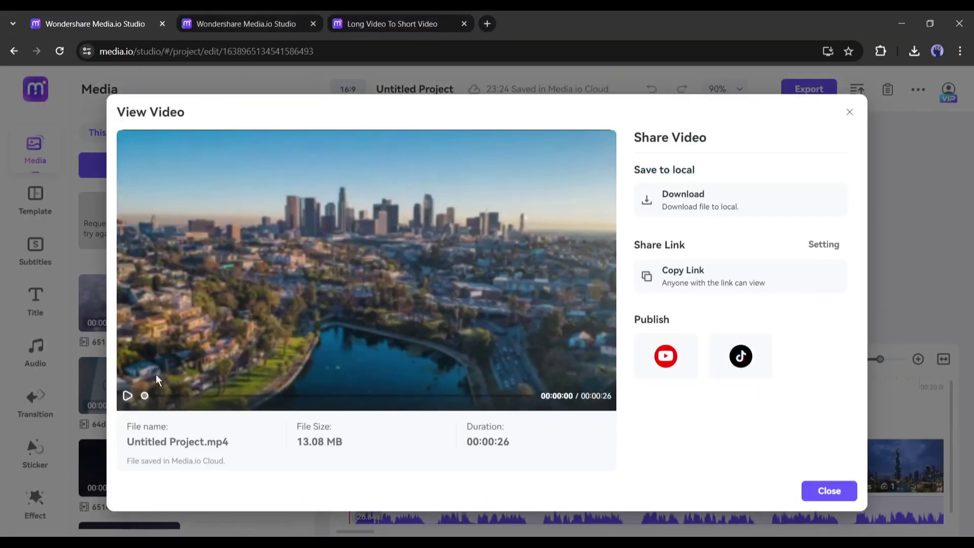
pyautogui.click(128, 397)
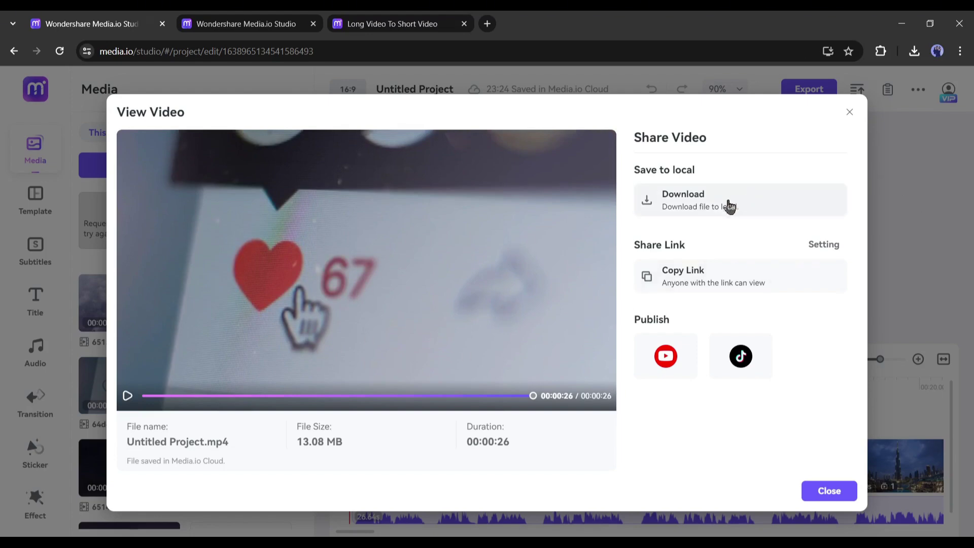
# - Download the 13.08 MB MP4 and re-upload it to the project media
pyautogui.click(727, 206)
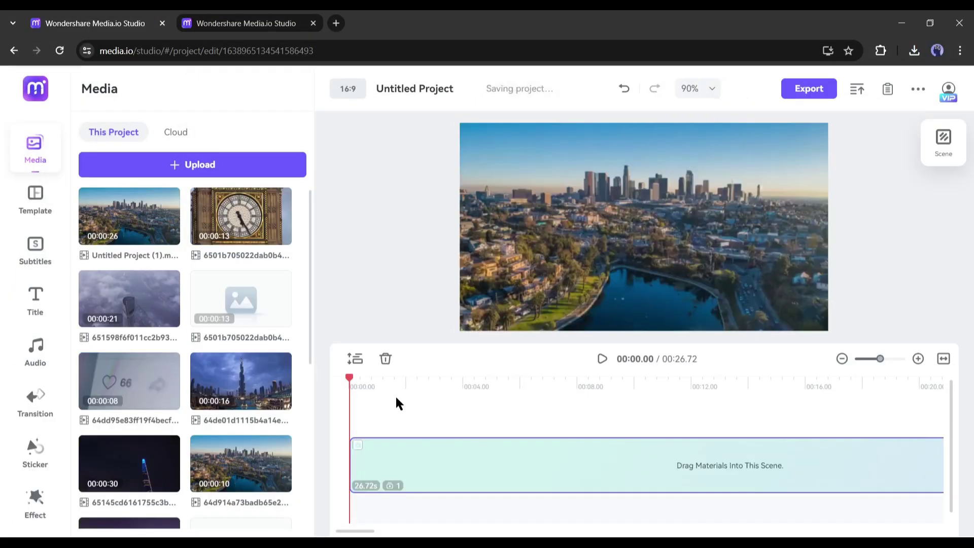
pyautogui.click(397, 404)
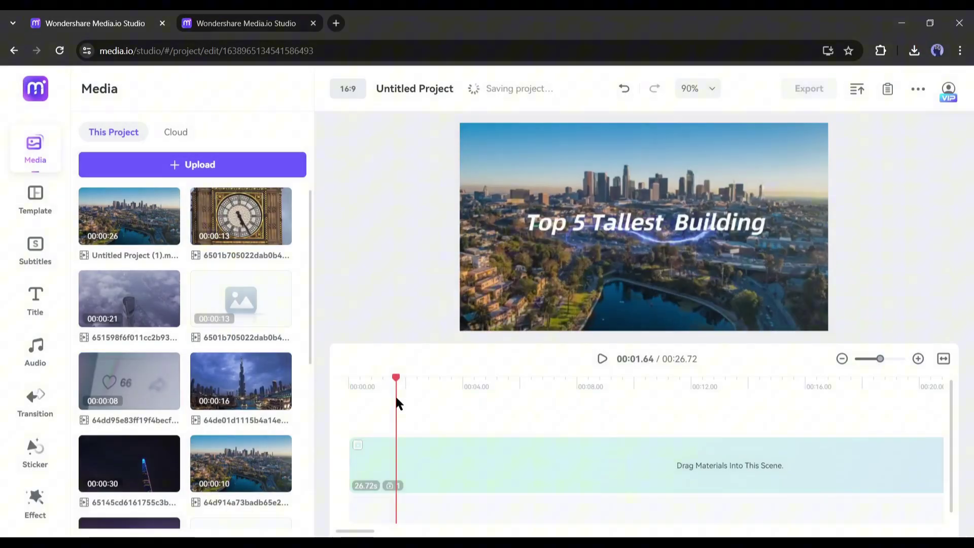
pyautogui.click(31, 253)
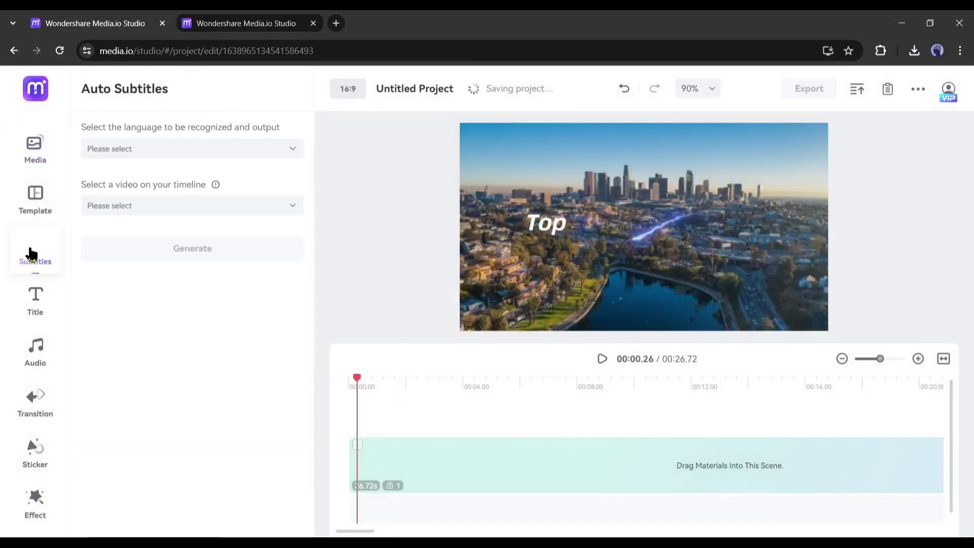
# - Generate English (United States) subtitles for Untitled Project (1).mp4 and select the first subtitle clip
pyautogui.click(188, 154)
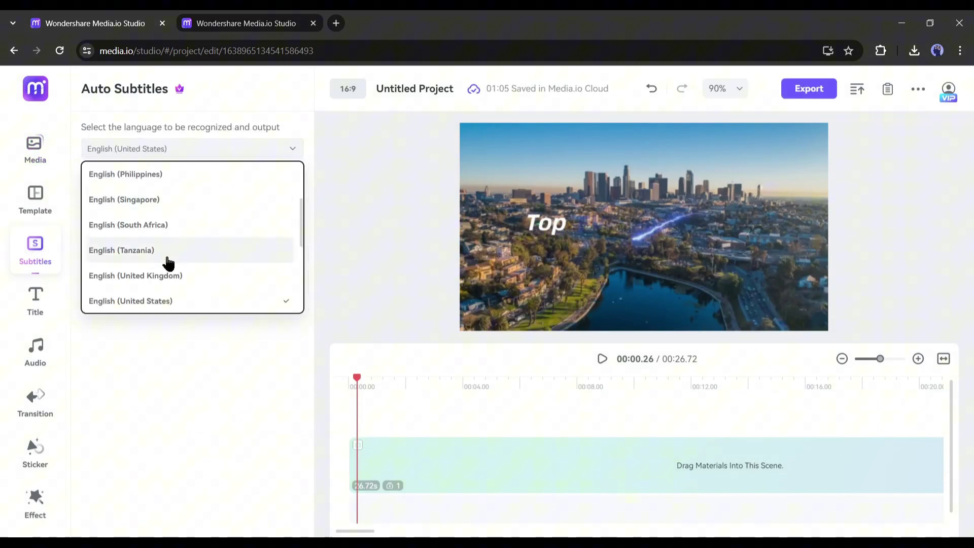
pyautogui.click(164, 304)
pyautogui.click(142, 211)
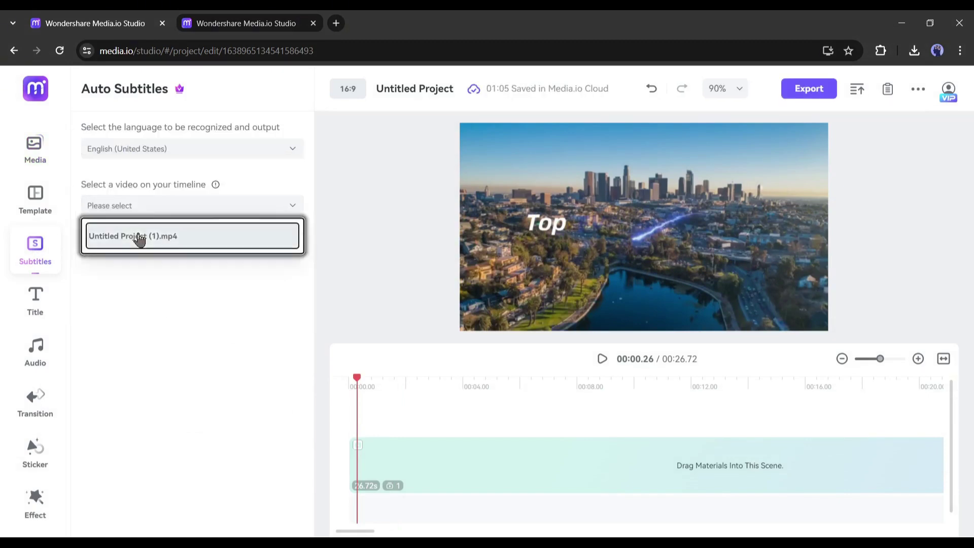
pyautogui.click(139, 235)
pyautogui.click(207, 252)
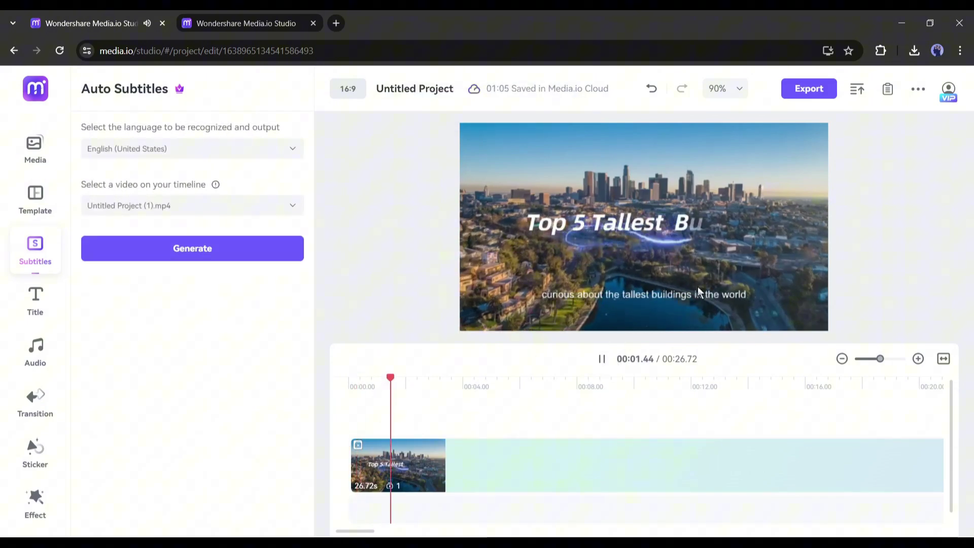
pyautogui.click(601, 359)
pyautogui.click(391, 445)
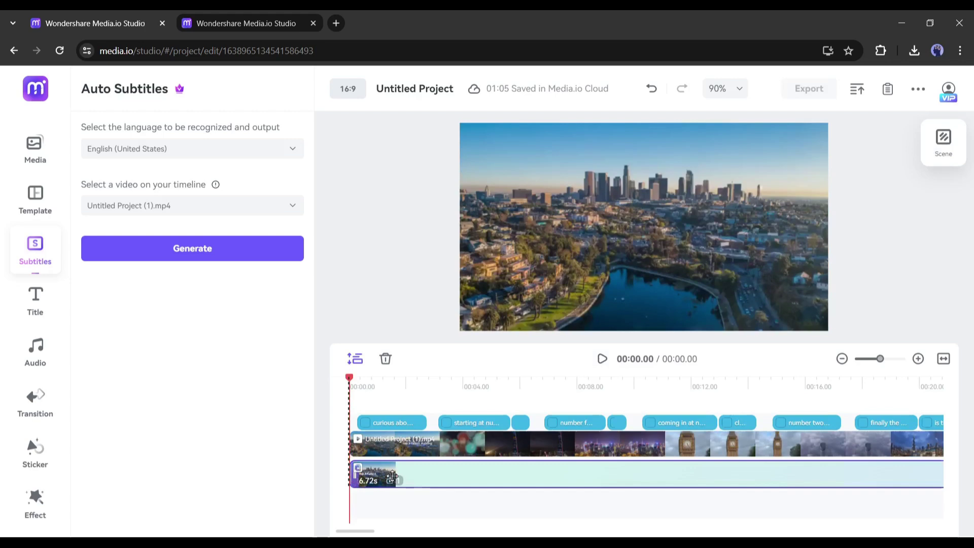
pyautogui.click(391, 422)
# - Change the first subtitle's fill colour to yellow in its text styling settings
pyautogui.click(943, 145)
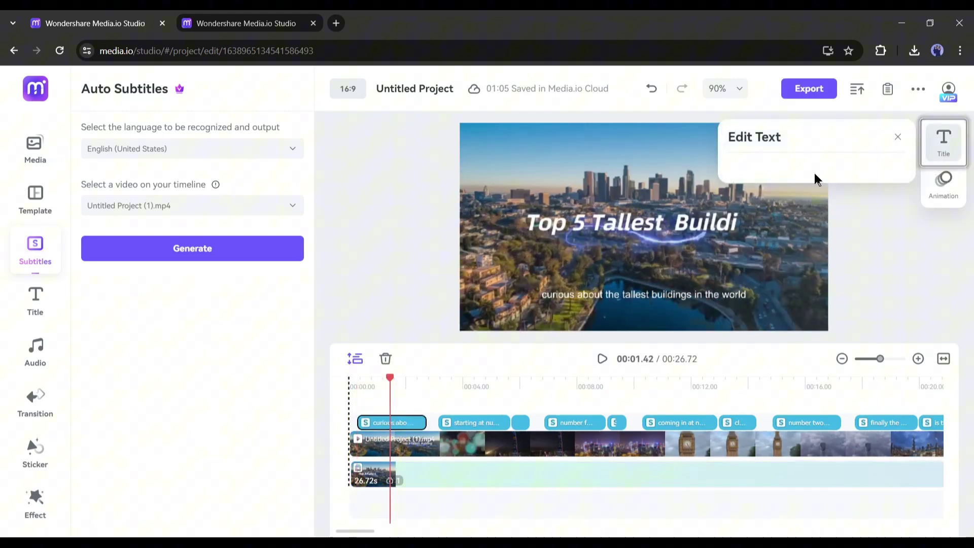
pyautogui.scroll(-2, 883, 328)
pyautogui.click(873, 293)
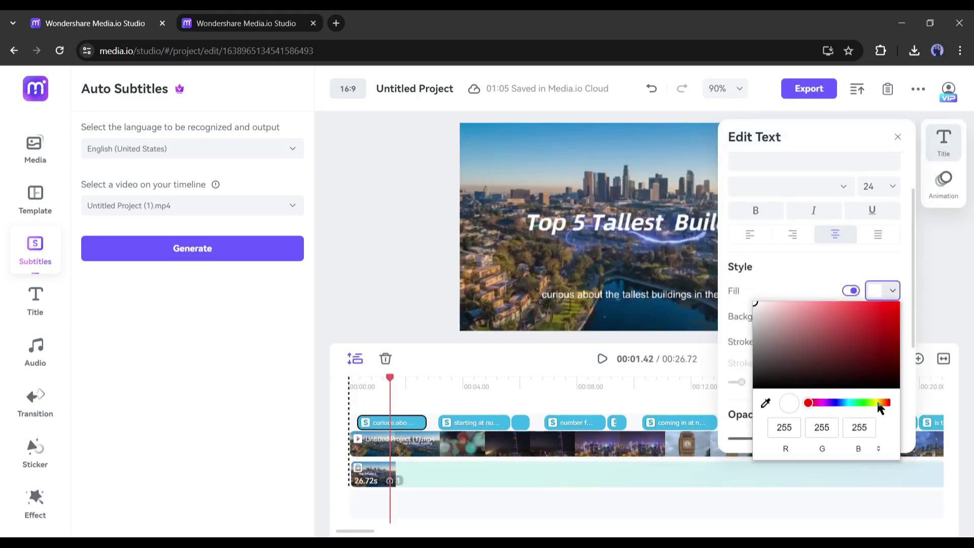
pyautogui.click(888, 311)
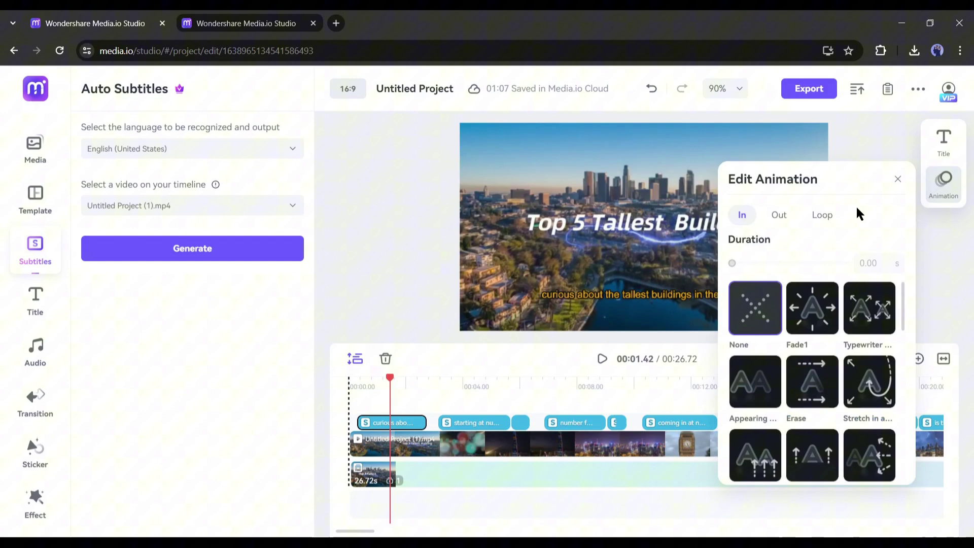
# - Give the subtitle the Fade1 entrance animation, then close the animation settings
pyautogui.click(820, 217)
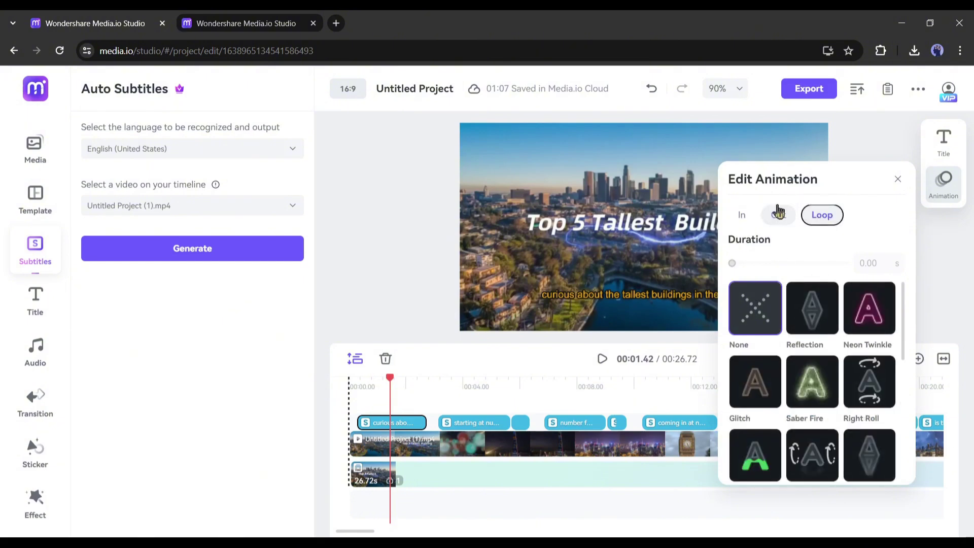
pyautogui.click(778, 215)
pyautogui.click(742, 215)
pyautogui.click(808, 314)
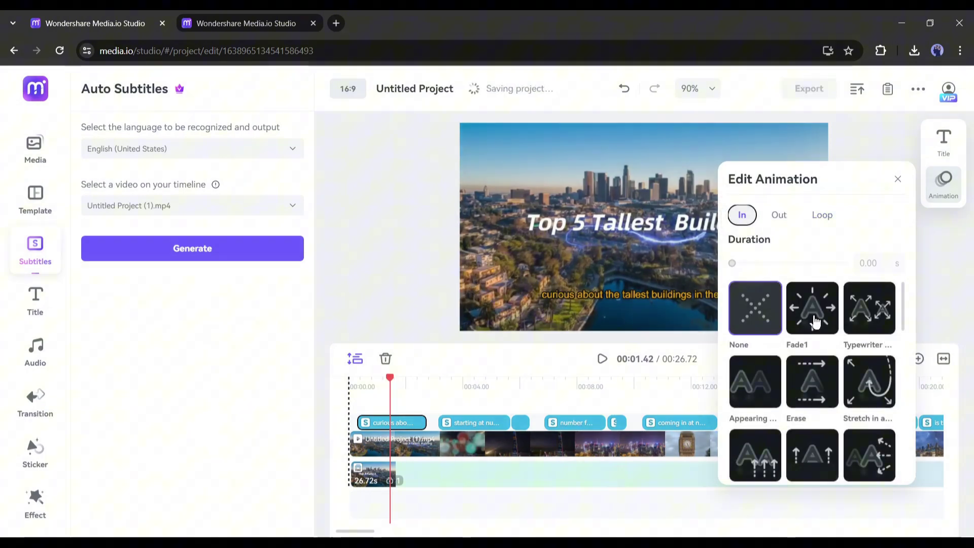
pyautogui.click(814, 321)
pyautogui.click(899, 181)
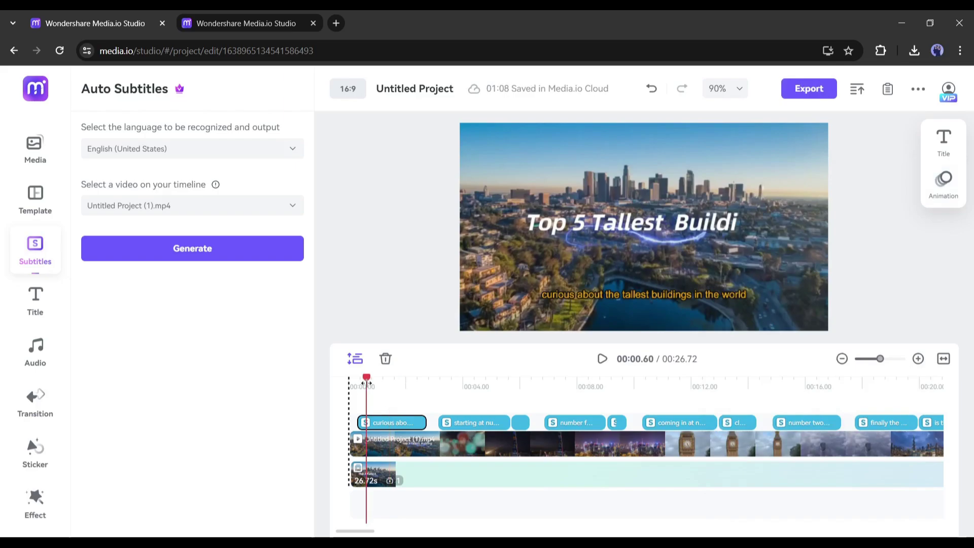
pyautogui.moveTo(366, 383); pyautogui.dragTo(364, 384)
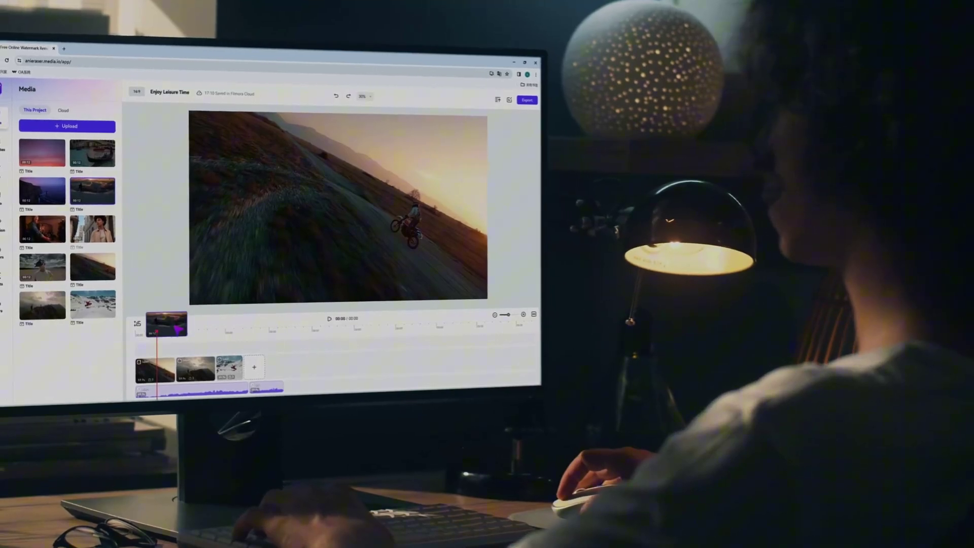